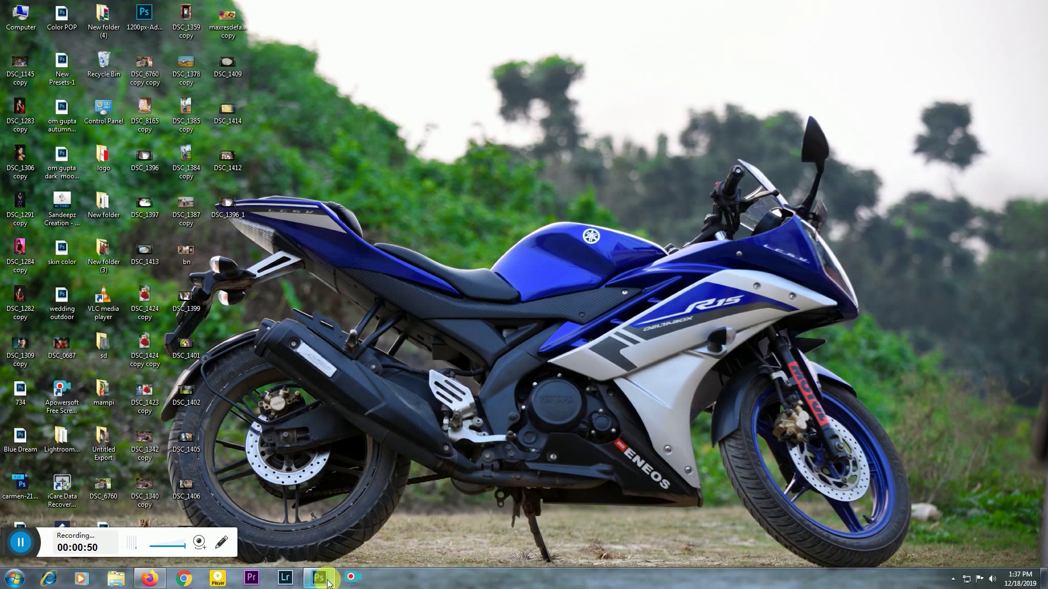
Restore Photoshop and open _DSC7930.JPG from the Downloads folder
{"action": "left_click", "coordinate": [320, 578]}
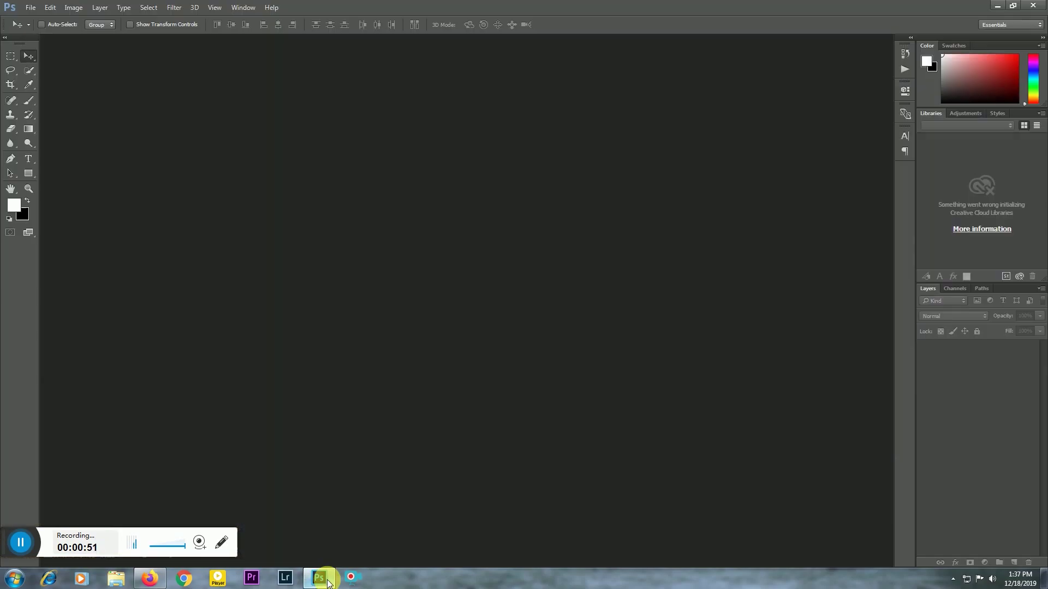
{"action": "left_click", "coordinate": [31, 10]}
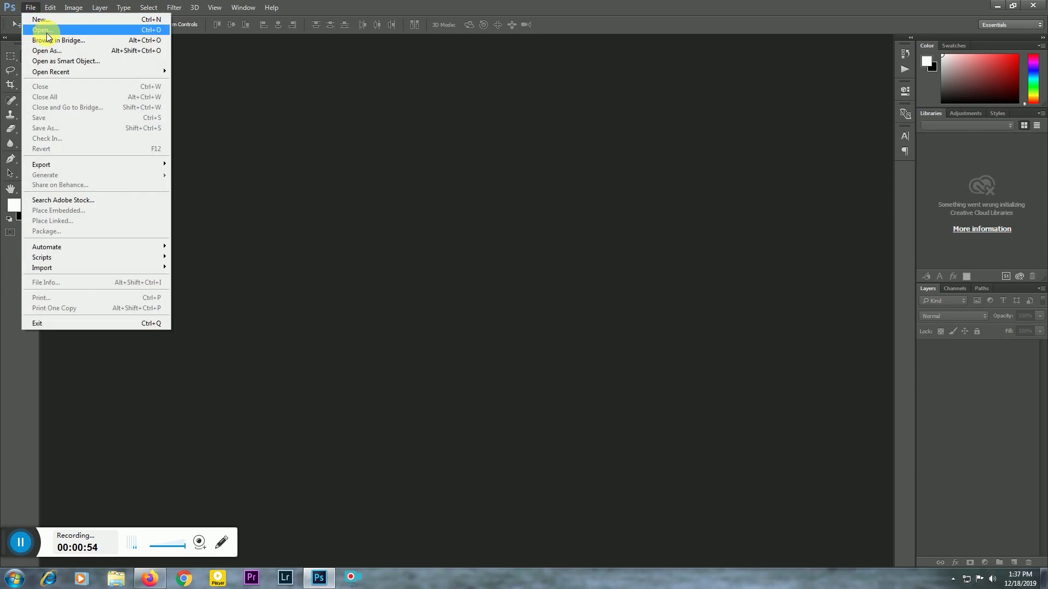
{"action": "left_click", "coordinate": [47, 32]}
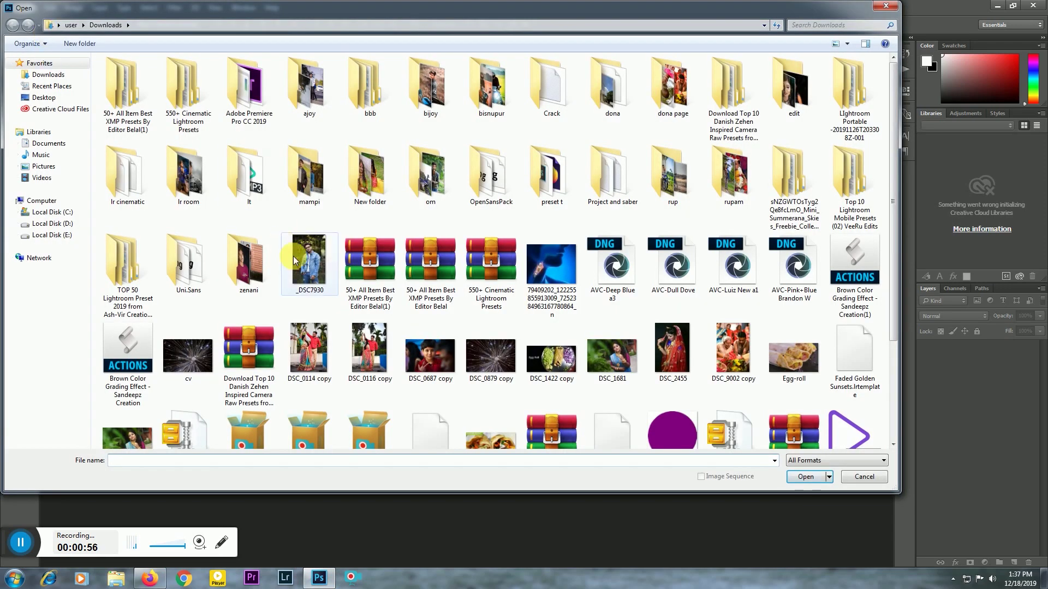
{"action": "double_click", "coordinate": [298, 256]}
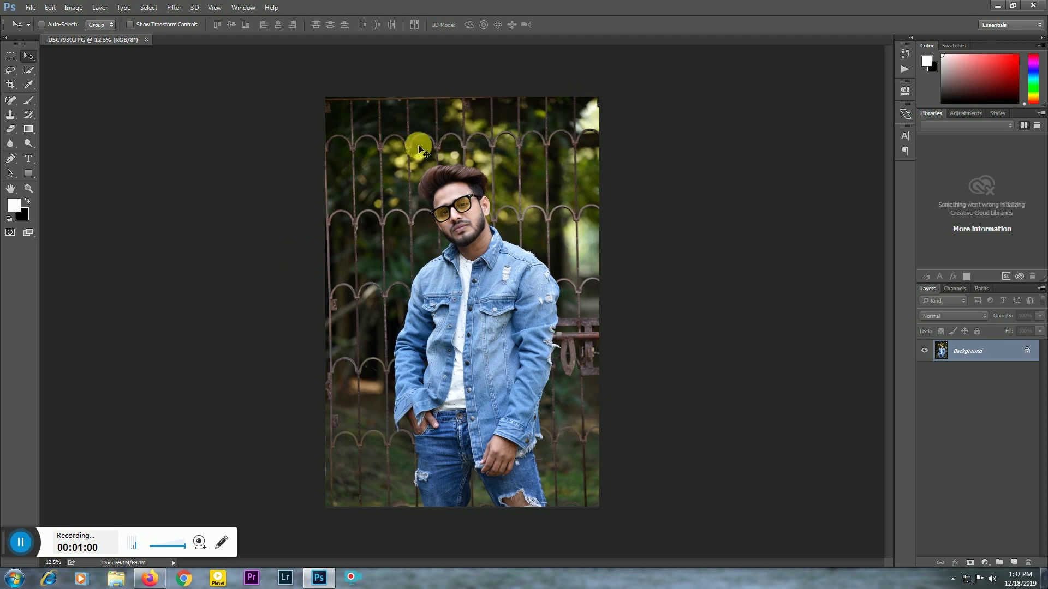
Zoom into the portrait and duplicate the Background layer as a Background copy
{"action": "scroll", "coordinate": [425, 162], "scroll_direction": "up", "scroll_amount": 1}
{"action": "scroll", "coordinate": [425, 162], "scroll_direction": "up", "scroll_amount": 2}
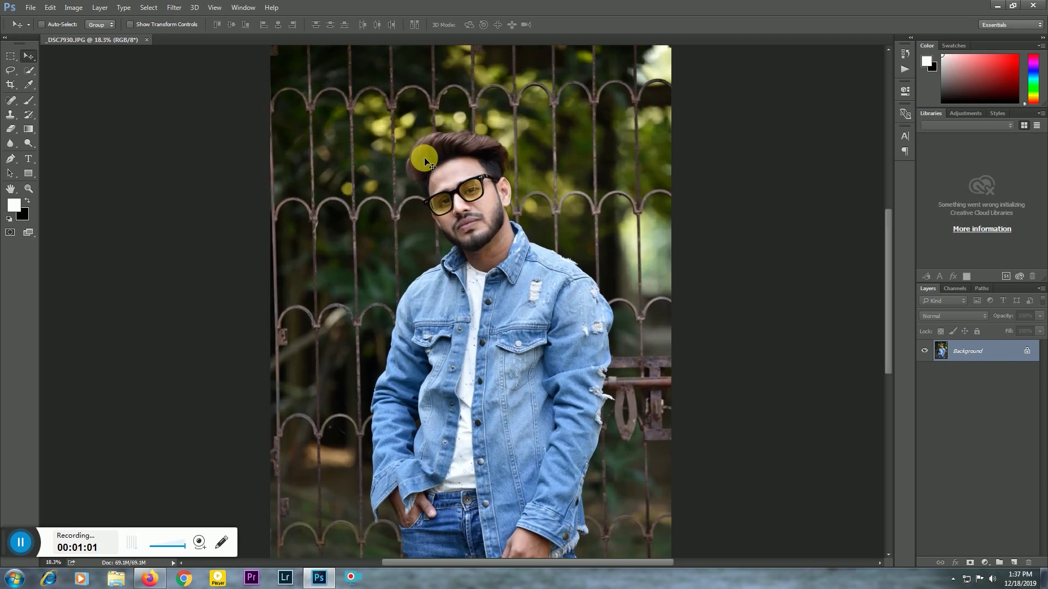
{"action": "scroll", "coordinate": [425, 162], "scroll_direction": "up", "scroll_amount": 1}
{"action": "scroll", "coordinate": [425, 162], "scroll_direction": "up", "scroll_amount": 1}
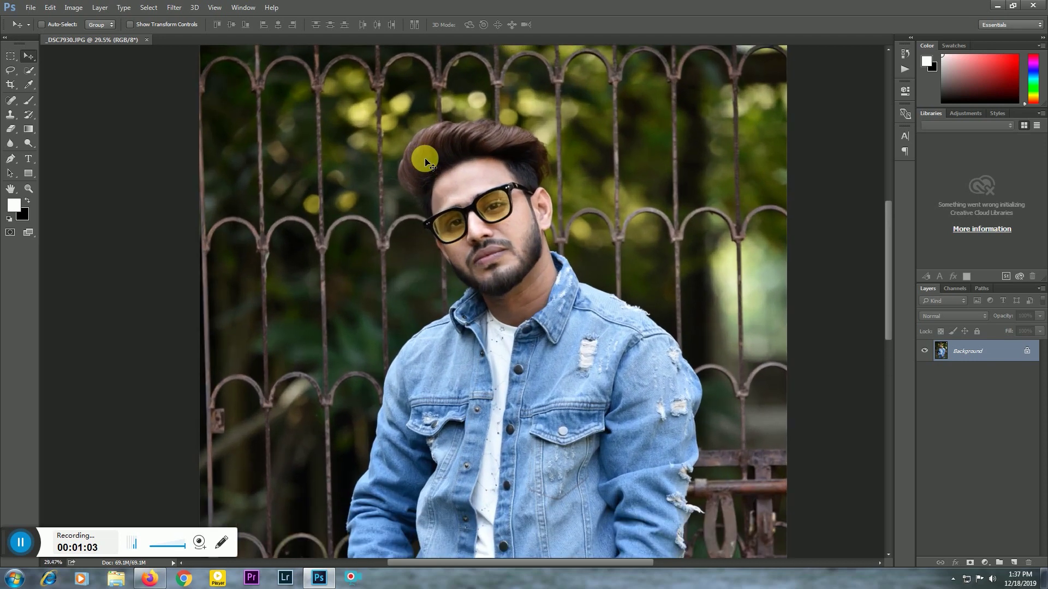
{"action": "scroll", "coordinate": [425, 163], "scroll_direction": "up", "scroll_amount": 1}
{"action": "scroll", "coordinate": [516, 126], "scroll_direction": "up", "scroll_amount": 1}
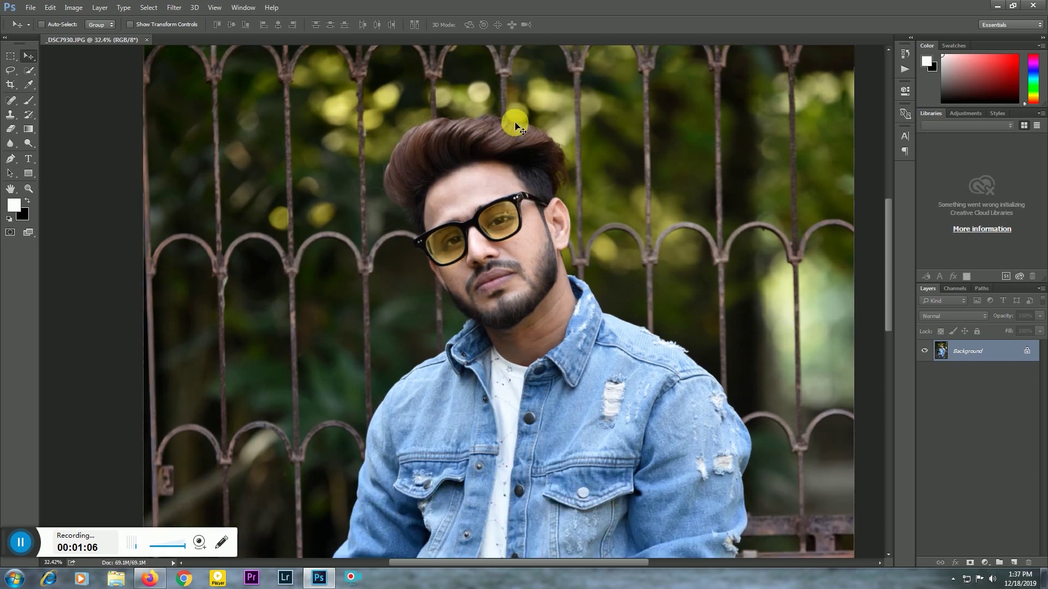
{"action": "scroll", "coordinate": [516, 127], "scroll_direction": "up", "scroll_amount": 1}
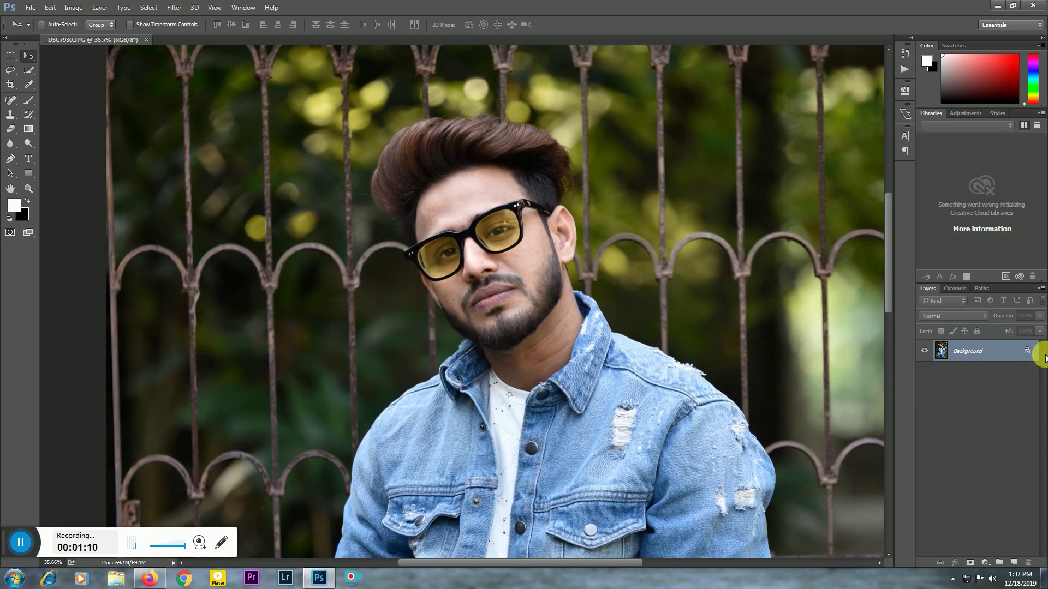
{"action": "left_click_drag", "start_coordinate": [1013, 349], "coordinate": [1018, 563]}
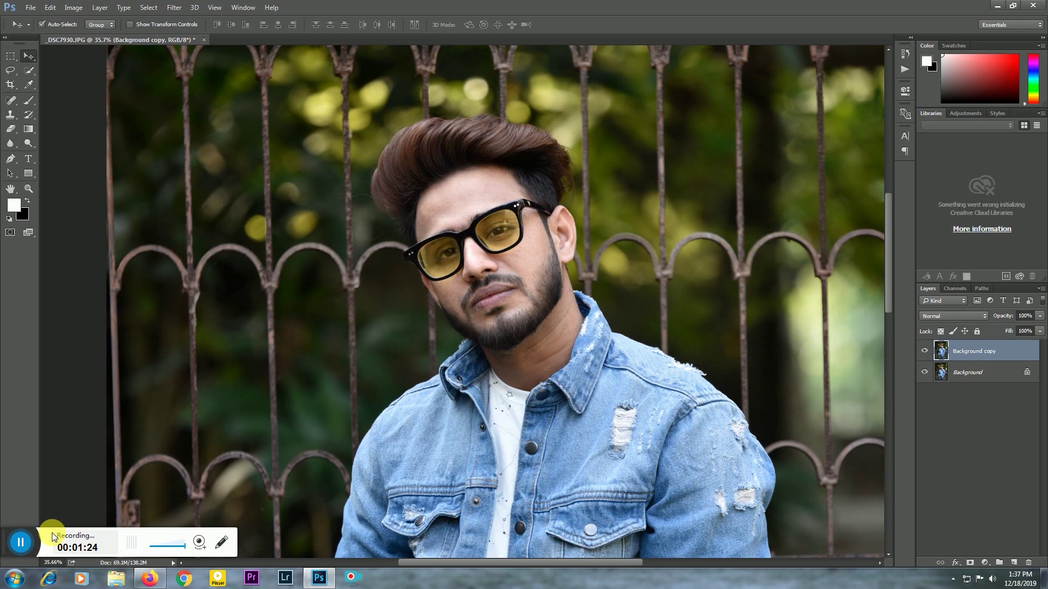
Invert the Background copy and set its blend mode to Vivid Light
{"action": "key", "text": "ctrl+i"}
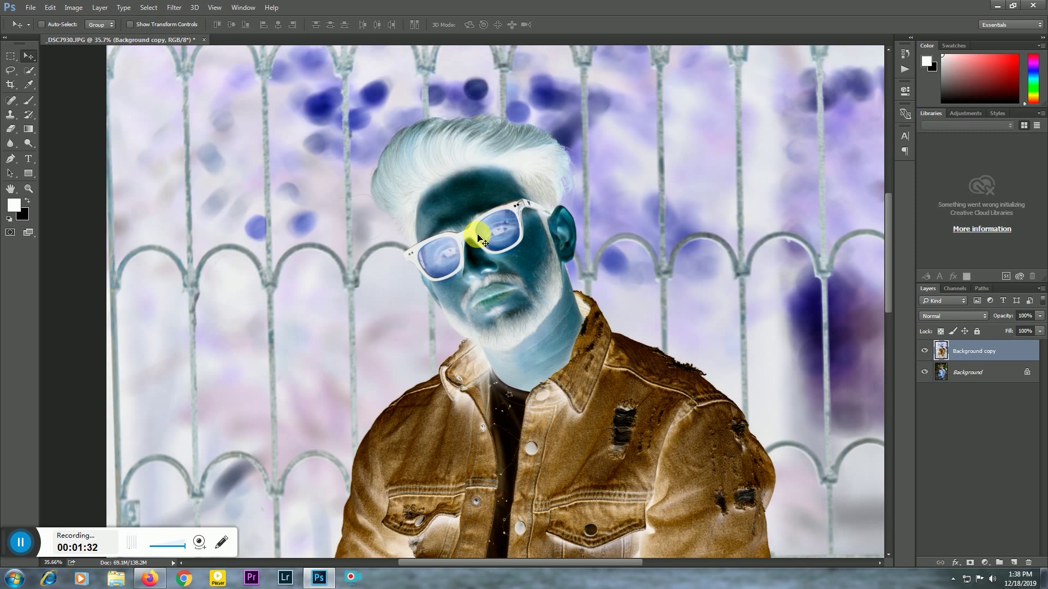
{"action": "left_click", "coordinate": [941, 316]}
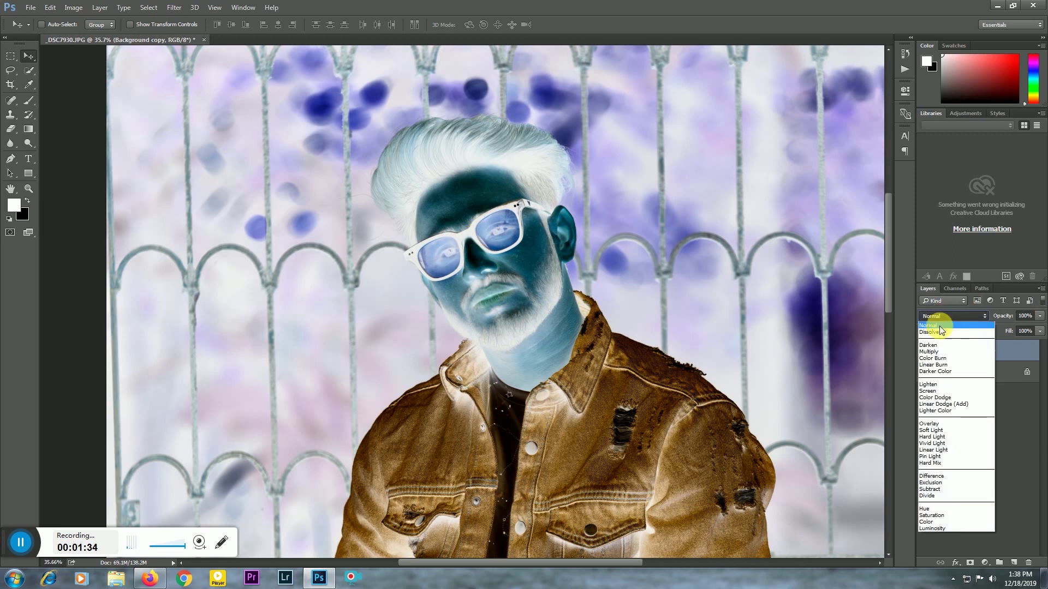
{"action": "left_click", "coordinate": [937, 443]}
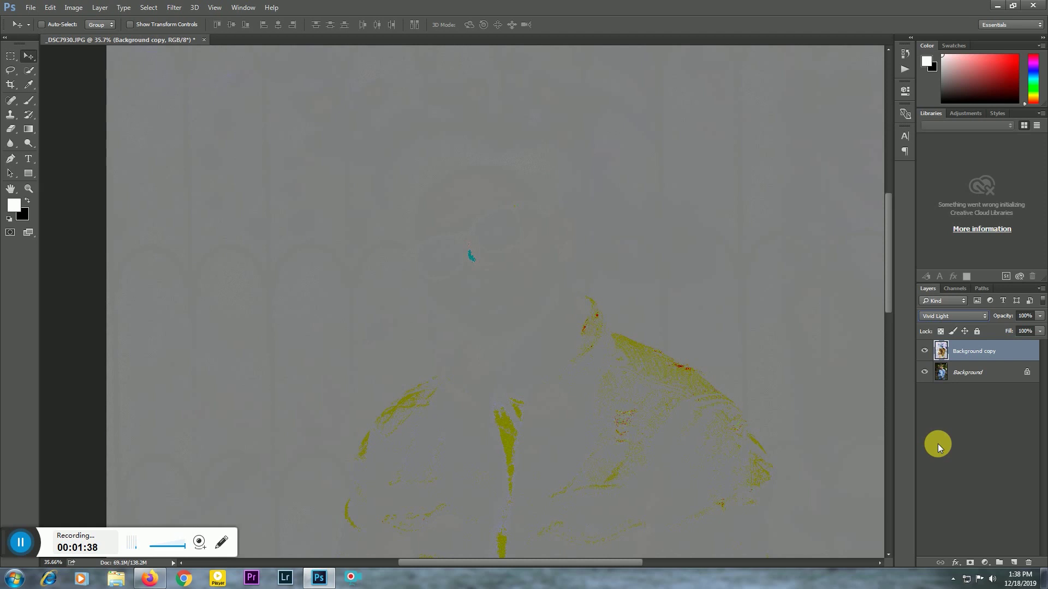
{"action": "left_click", "coordinate": [173, 8]}
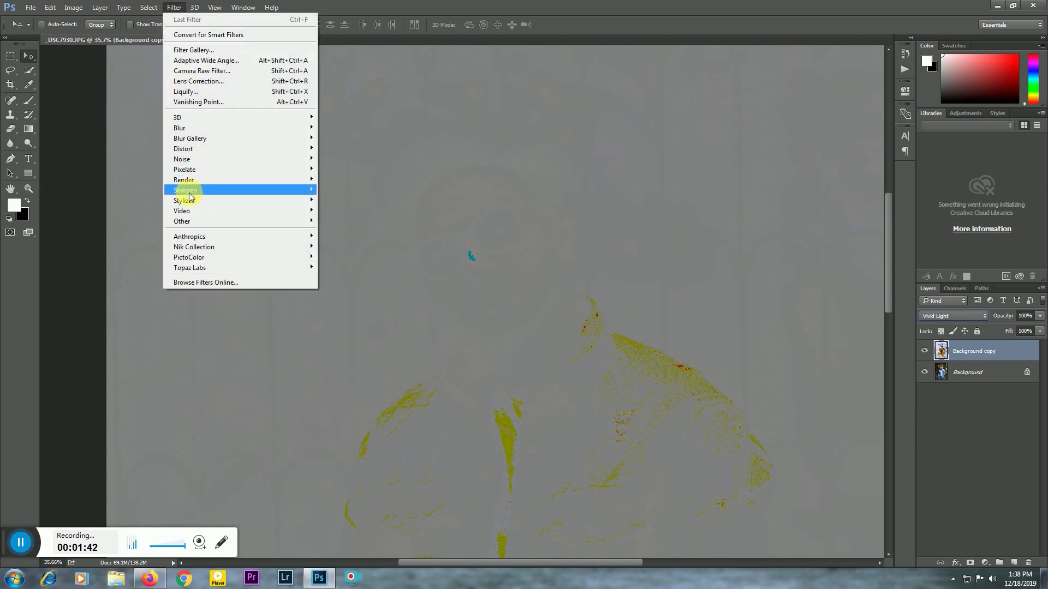
Apply a High Pass filter with a 24-pixel radius to the Background copy
{"action": "left_click", "coordinate": [349, 231]}
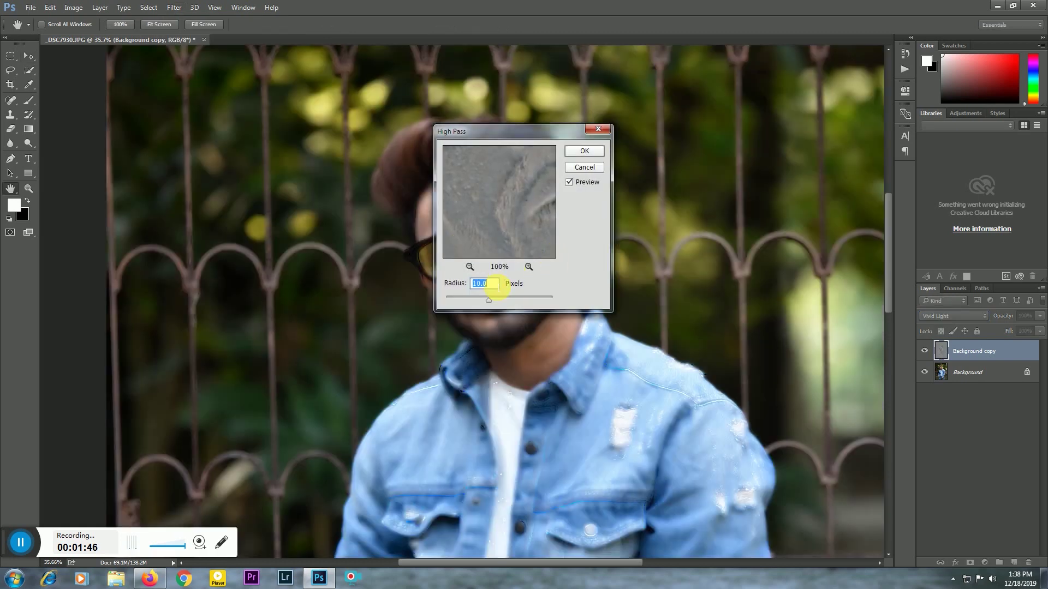
{"action": "type", "text": "2"}
{"action": "type", "text": "4"}
{"action": "left_click", "coordinate": [582, 146]}
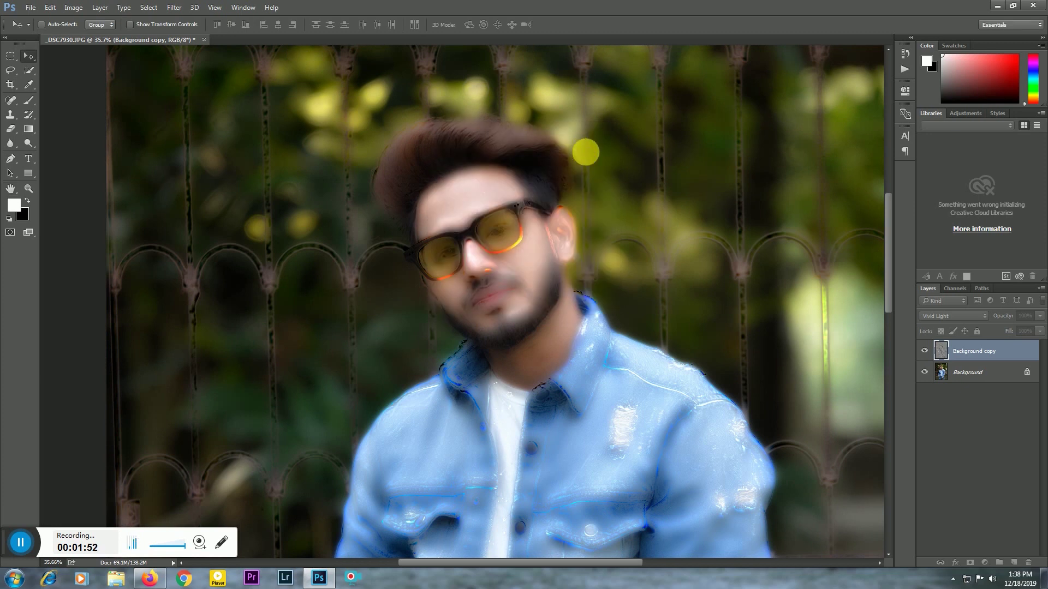
{"action": "left_click", "coordinate": [176, 7]}
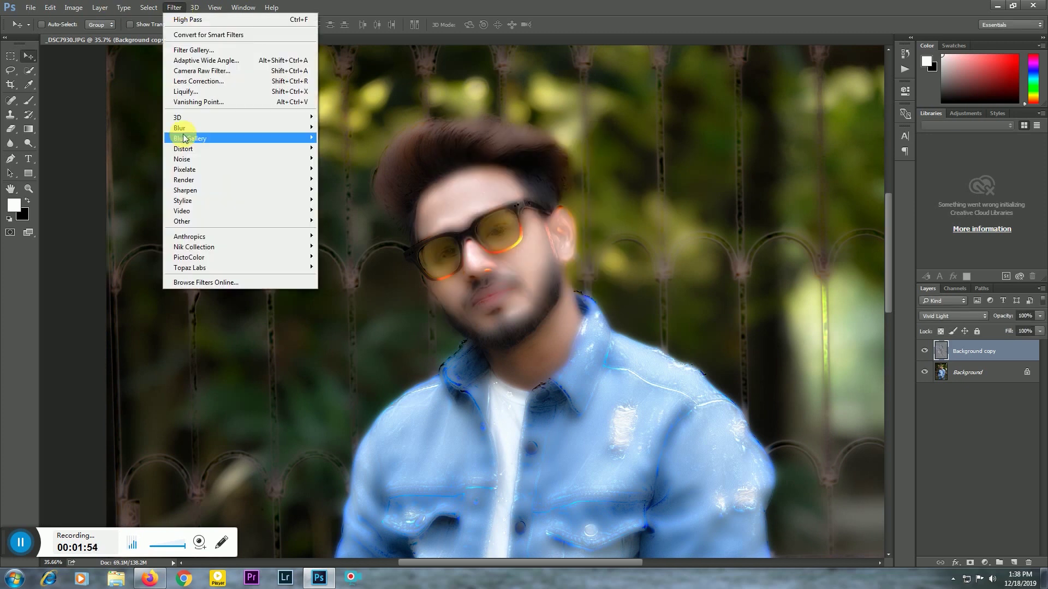
{"action": "mouse_move", "coordinate": [179, 128]}
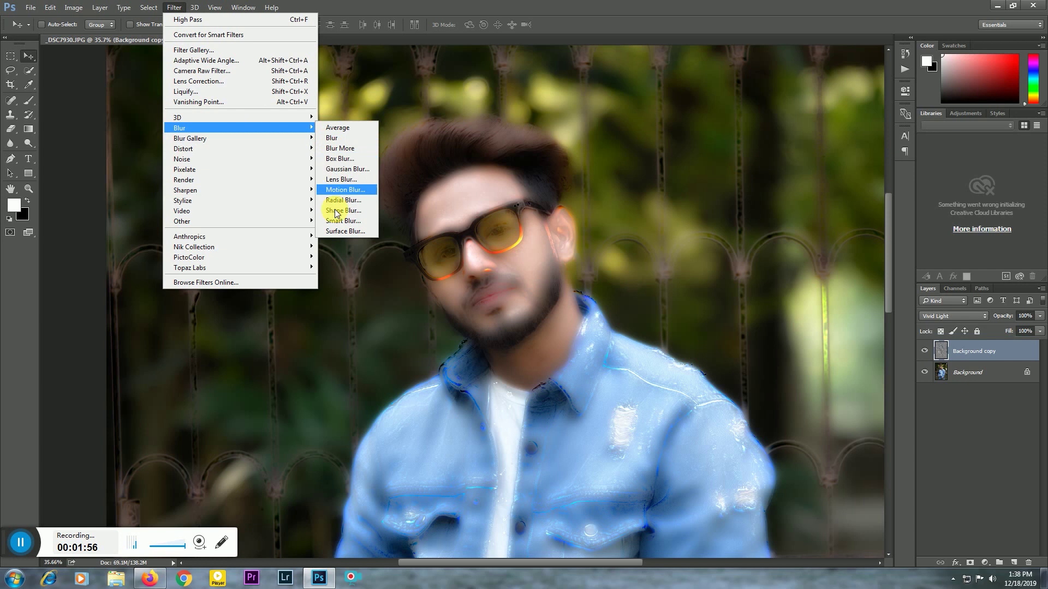
Apply a Gaussian Blur of about 2.1 pixels radius to the high-pass layer
{"action": "left_click", "coordinate": [343, 172]}
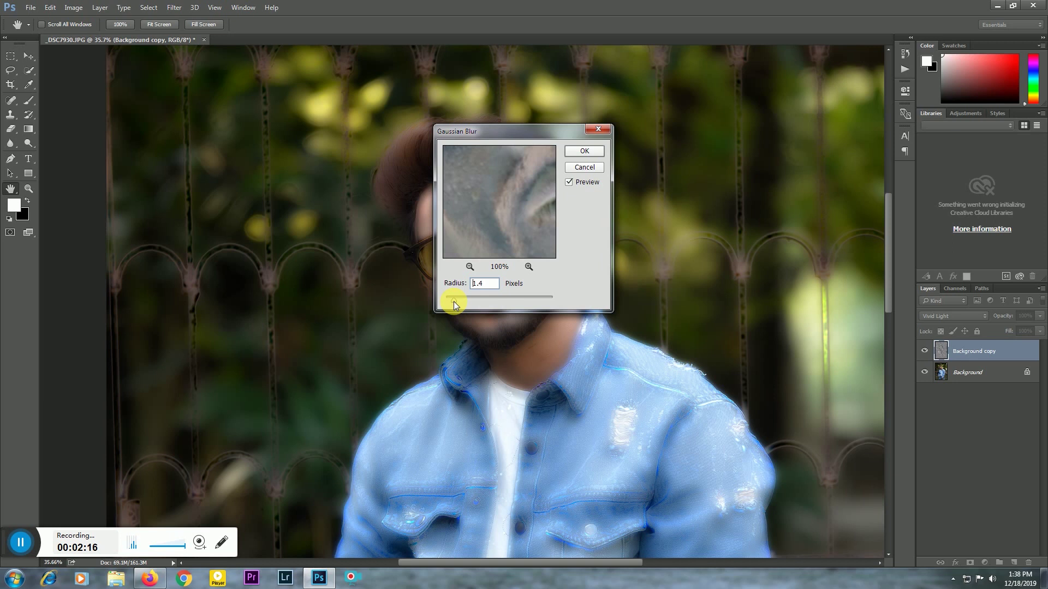
{"action": "left_click_drag", "start_coordinate": [450, 301], "coordinate": [448, 302]}
{"action": "left_click_drag", "start_coordinate": [456, 302], "coordinate": [457, 301]}
{"action": "mouse_move", "coordinate": [489, 207]}
{"action": "left_mouse_down"}
{"action": "mouse_move", "coordinate": [466, 157]}
{"action": "mouse_move", "coordinate": [515, 191]}
{"action": "mouse_move", "coordinate": [491, 210]}
{"action": "mouse_move", "coordinate": [510, 183]}
{"action": "mouse_move", "coordinate": [521, 191]}
{"action": "mouse_move", "coordinate": [498, 227]}
{"action": "left_mouse_up"}
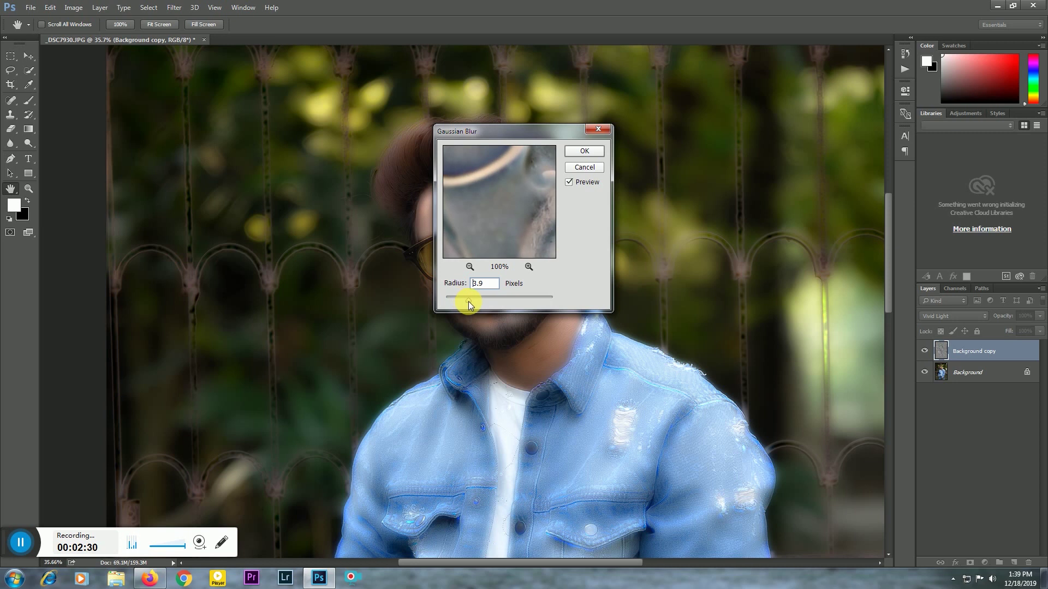
{"action": "left_click_drag", "start_coordinate": [468, 302], "coordinate": [459, 301]}
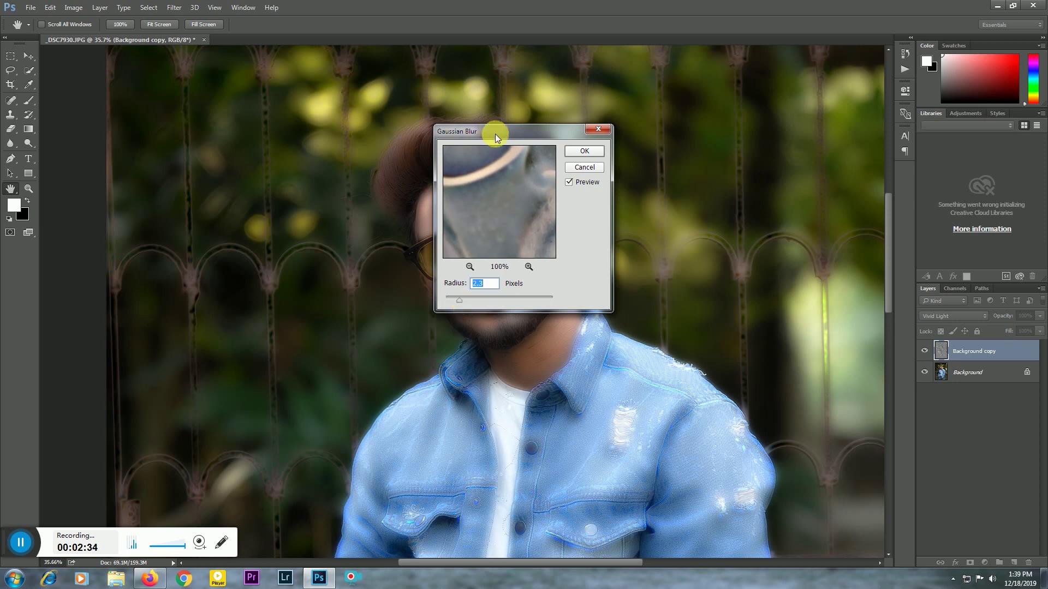
{"action": "left_click_drag", "start_coordinate": [496, 134], "coordinate": [635, 146]}
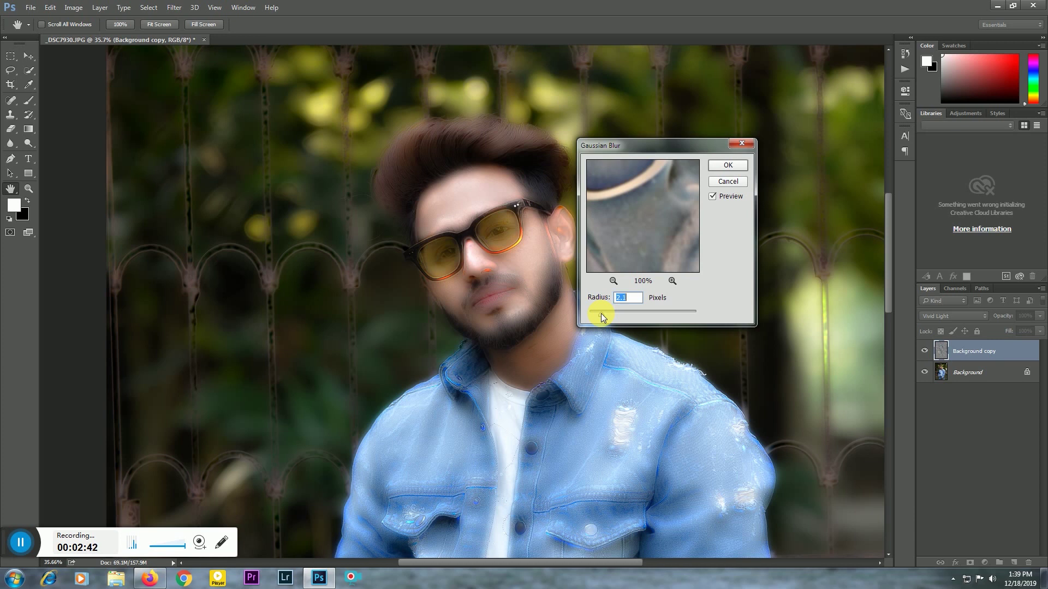
{"action": "left_click", "coordinate": [729, 165]}
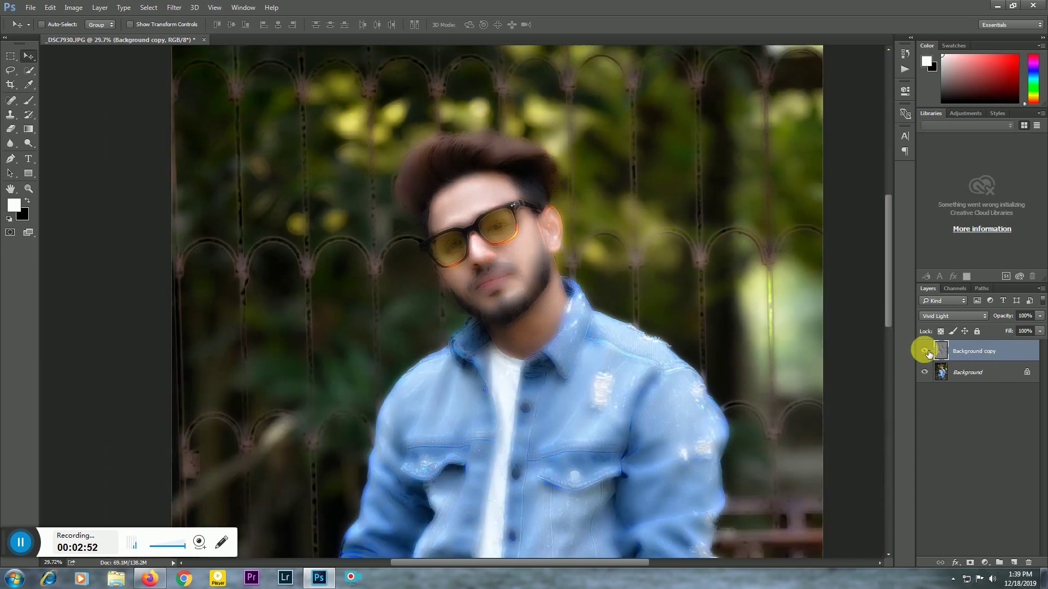
{"action": "left_click", "coordinate": [928, 353]}
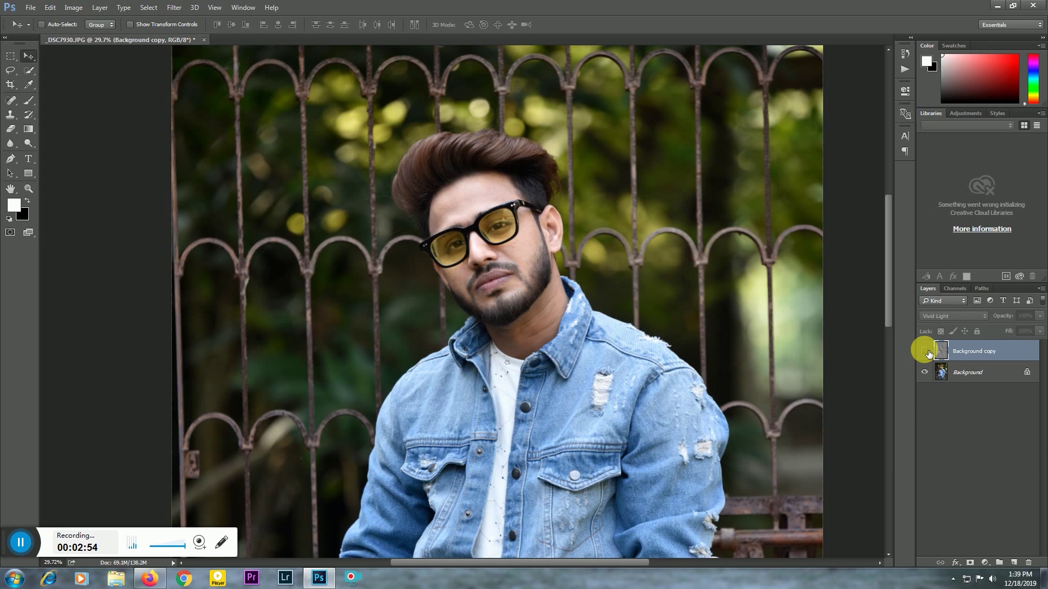
{"action": "left_click", "coordinate": [929, 354]}
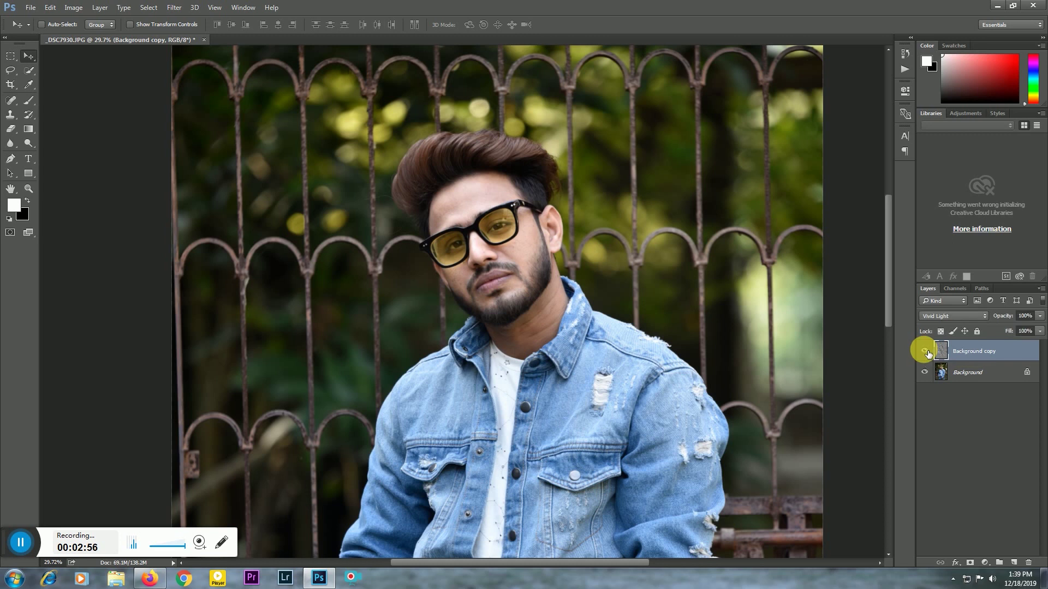
{"action": "left_click_drag", "start_coordinate": [584, 256], "coordinate": [488, 221]}
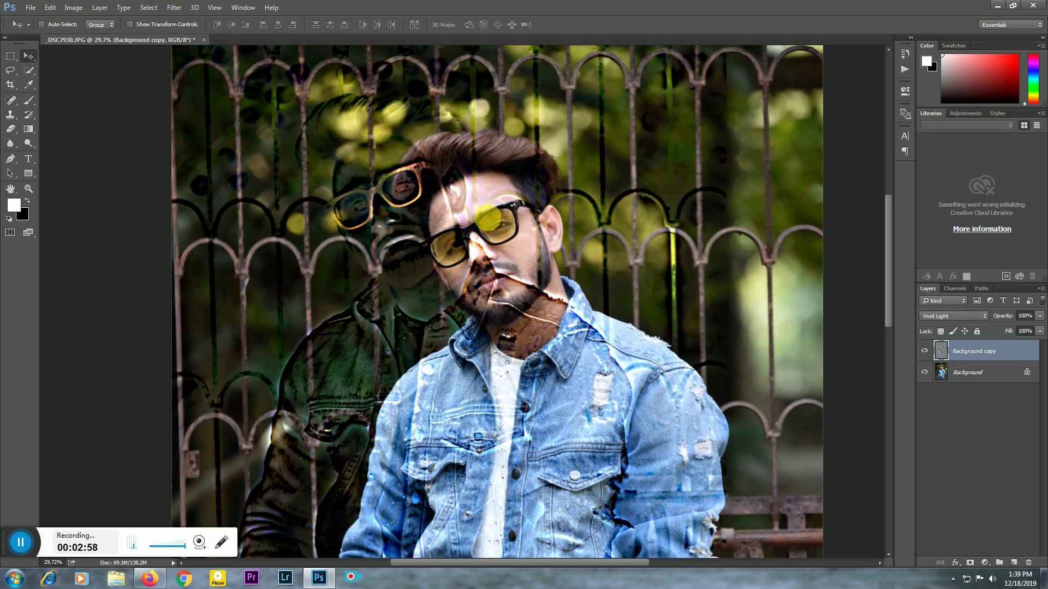
{"action": "key", "text": "ctrl"}
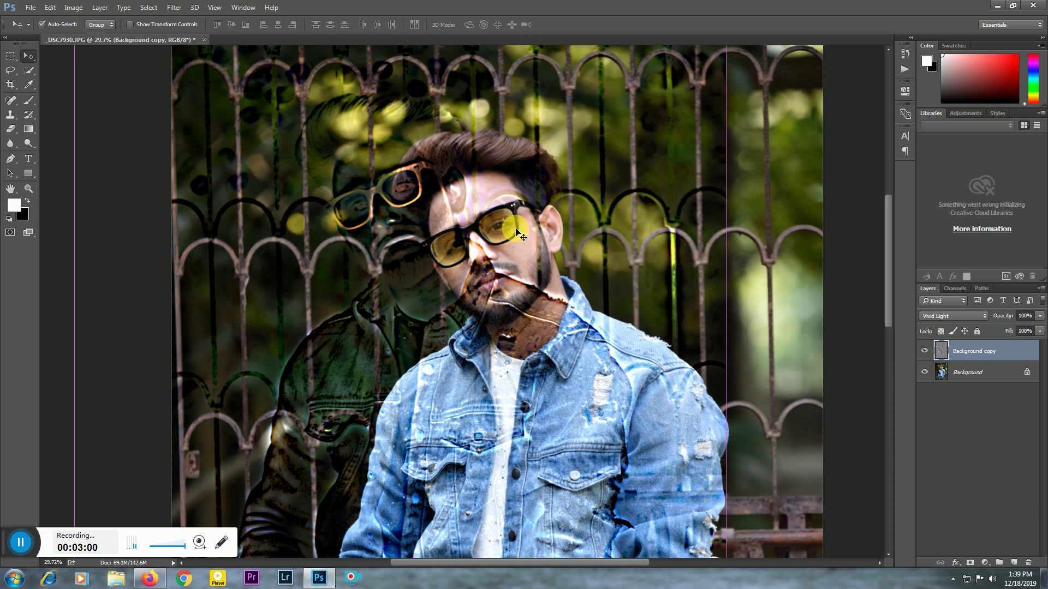
{"action": "key", "text": "ctrl+z"}
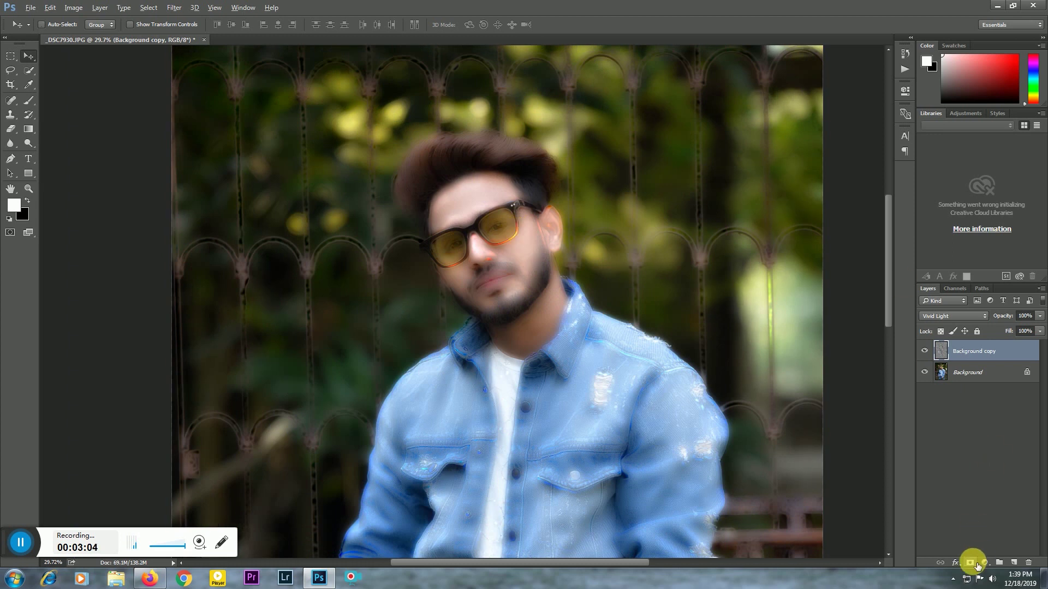
Add a black layer mask to the Background copy and switch to the Brush tool
{"action": "left_click", "coordinate": [974, 564], "text": "alt"}
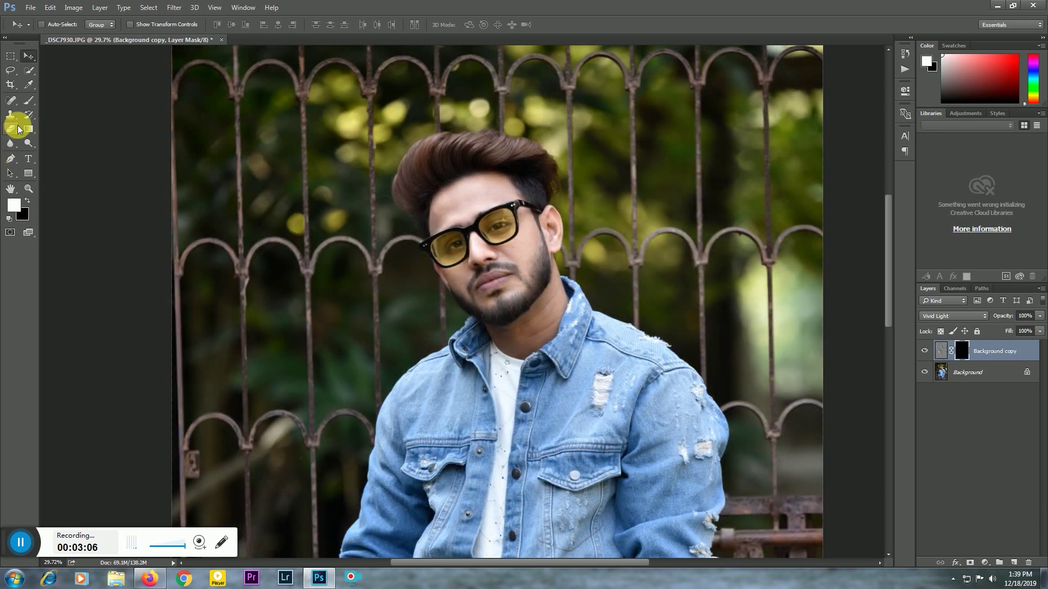
{"action": "left_click", "coordinate": [29, 102]}
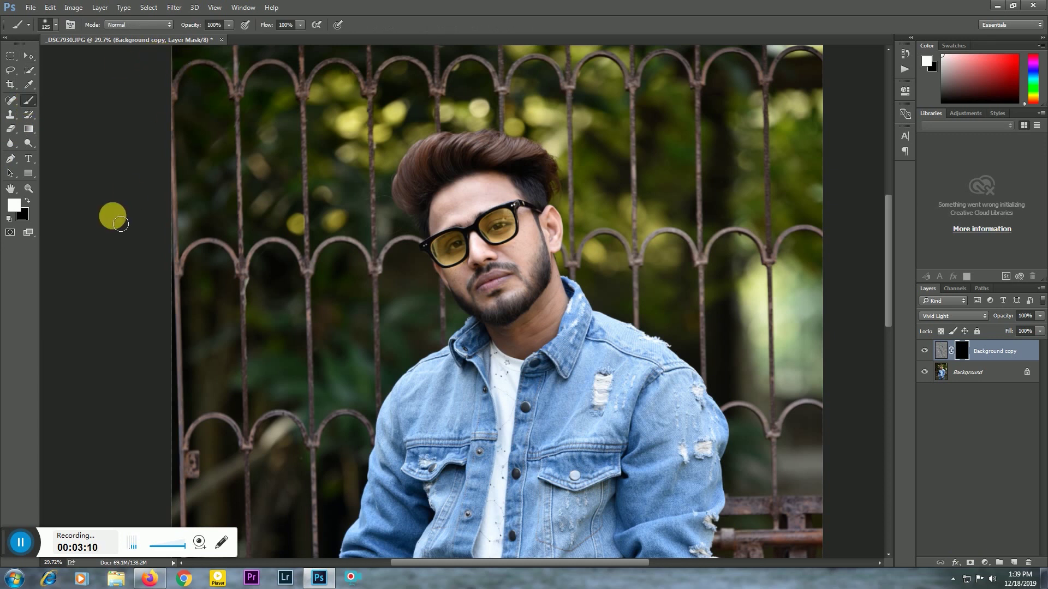
{"action": "scroll", "coordinate": [379, 283], "scroll_direction": "up", "scroll_amount": 3}
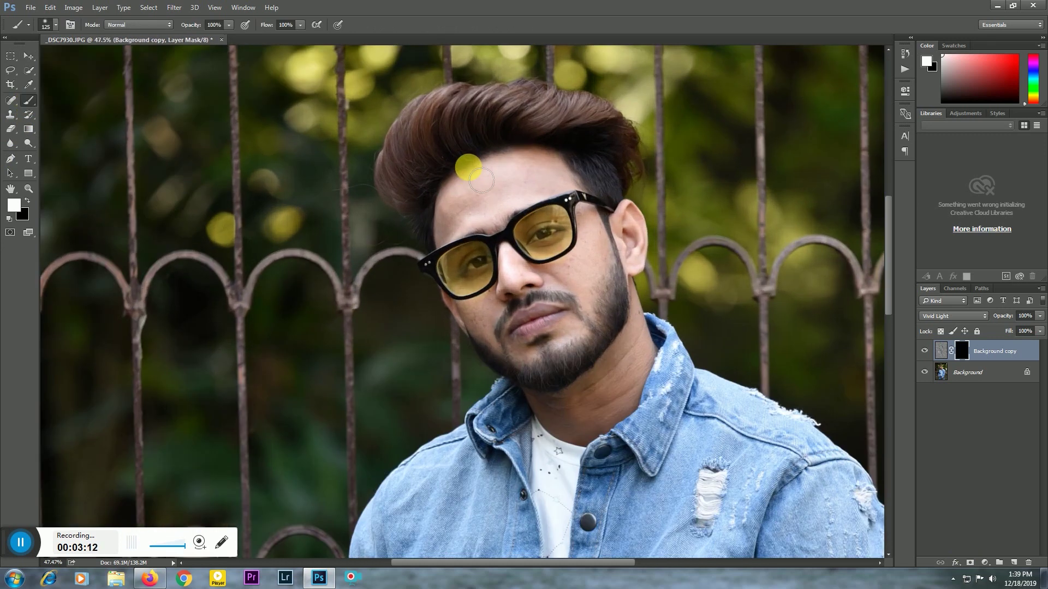
{"action": "scroll", "coordinate": [481, 180], "scroll_direction": "up", "scroll_amount": 2}
{"action": "scroll", "coordinate": [507, 180], "scroll_direction": "up", "scroll_amount": 1}
{"action": "scroll", "coordinate": [510, 187], "scroll_direction": "up", "scroll_amount": 2}
{"action": "scroll", "coordinate": [519, 202], "scroll_direction": "up", "scroll_amount": 1}
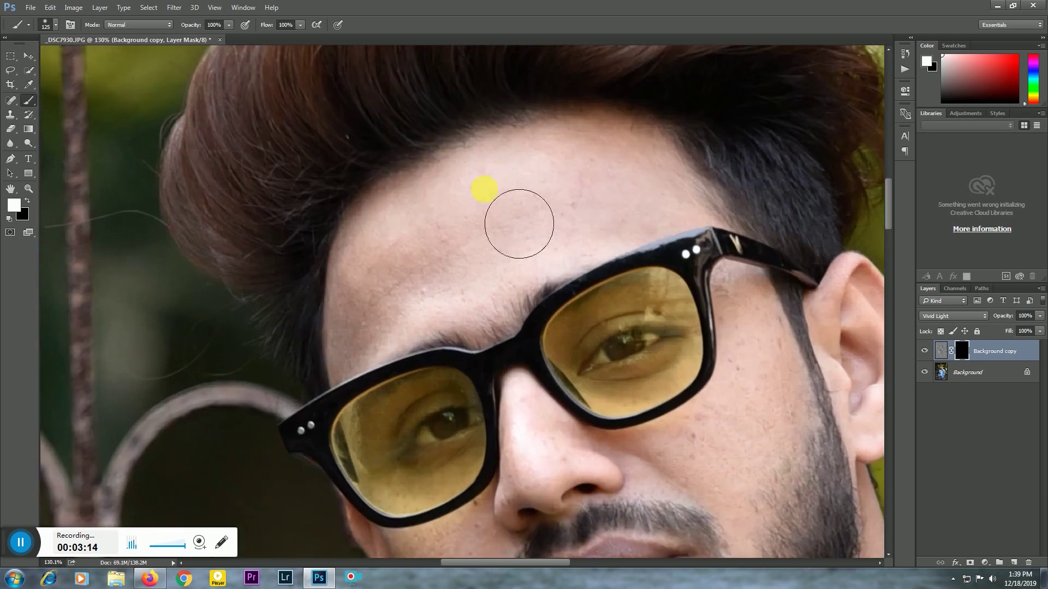
Paint the smoothing over the forehead, cheeks and nose, resizing the brush as needed
{"action": "key", "text": "bracketleft"}
{"action": "key", "text": "bracketleft"}
{"action": "key", "text": "bracketleft"}
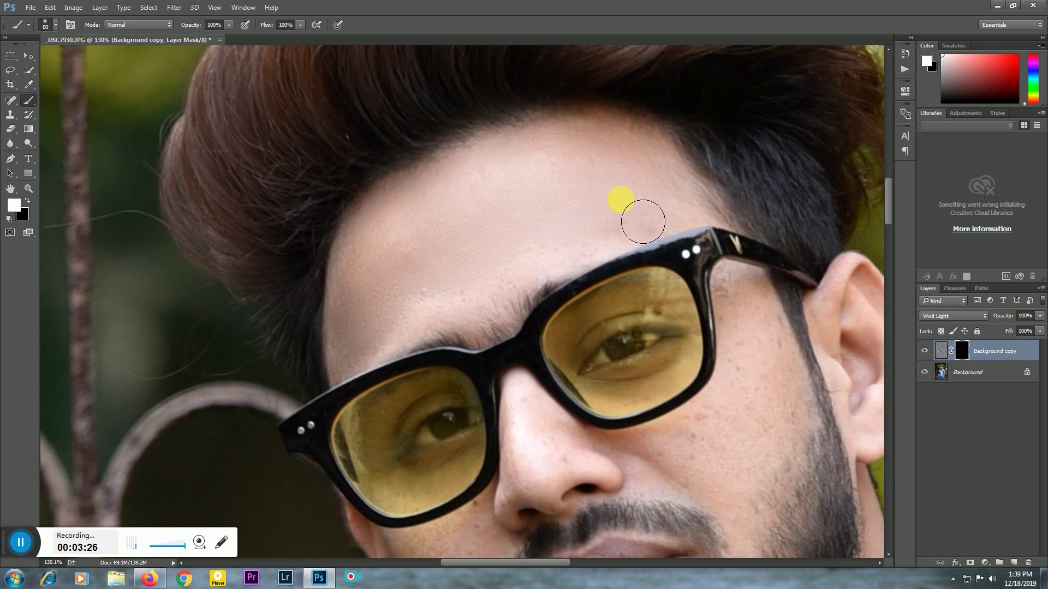
{"action": "scroll", "coordinate": [603, 199], "scroll_direction": "down", "scroll_amount": 2}
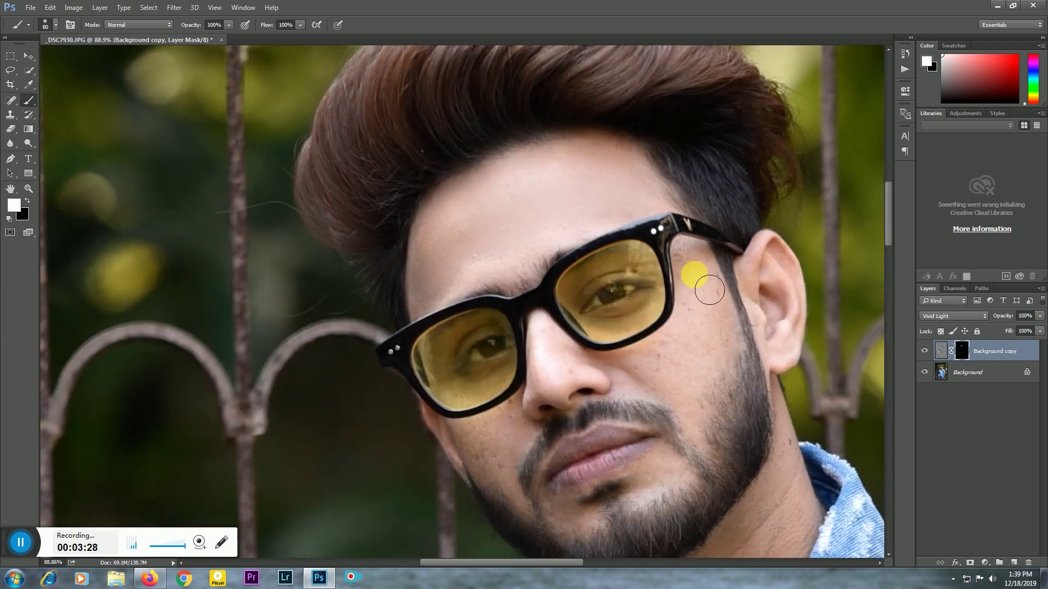
{"action": "key", "text": "bracketleft"}
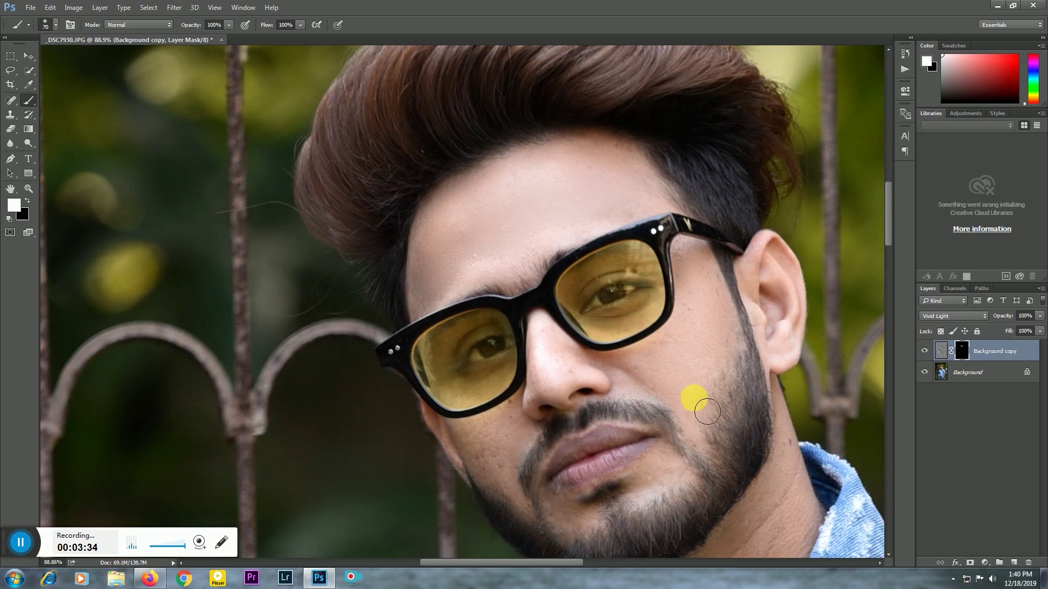
{"action": "key", "text": "bracketleft"}
{"action": "key", "text": "bracketleft"}
{"action": "key", "text": "bracketleft"}
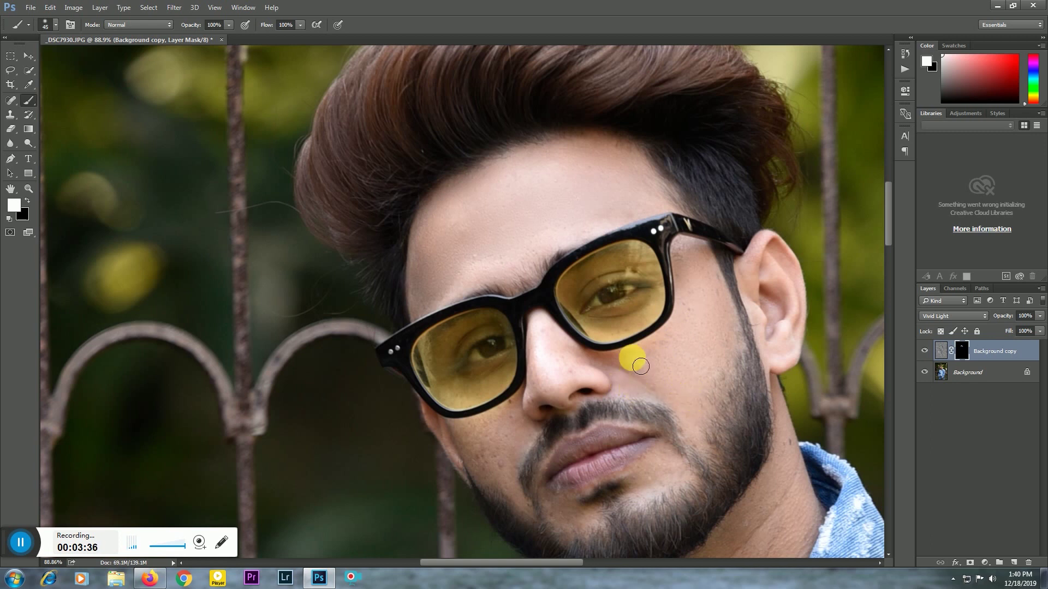
{"action": "key", "text": "bracketright"}
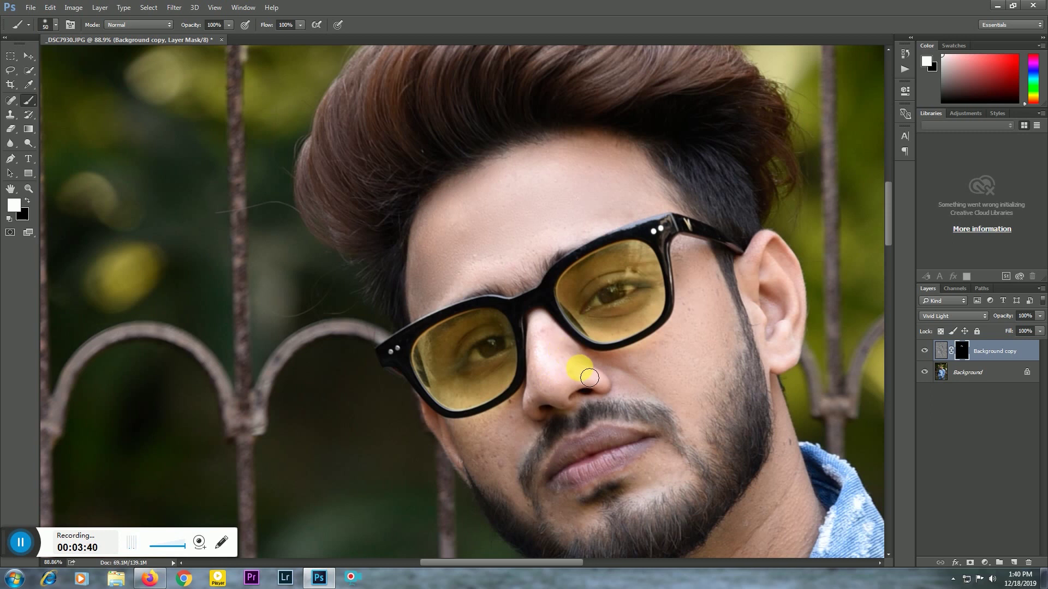
{"action": "key", "text": "bracketleft"}
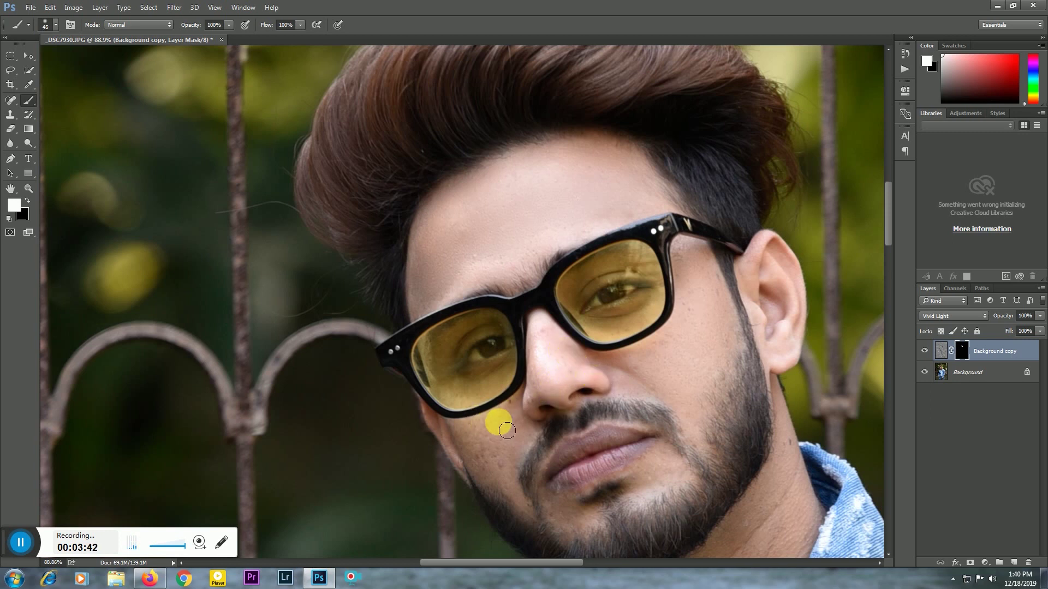
{"action": "key", "text": "bracketright"}
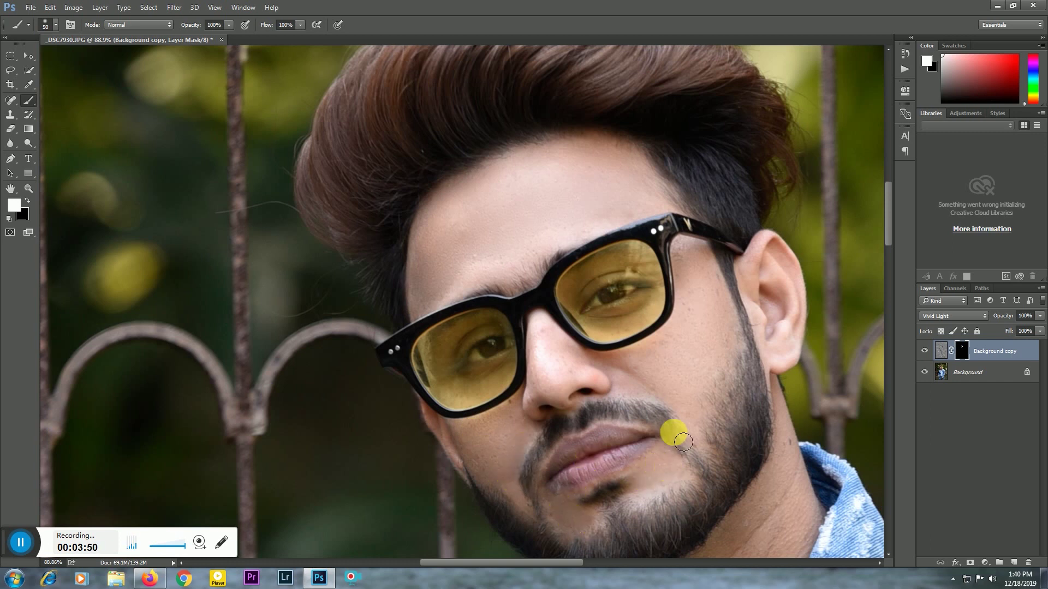
{"action": "scroll", "coordinate": [622, 374], "scroll_direction": "down", "scroll_amount": 3}
Paint the mask over the neck to extend the smoothing there
{"action": "scroll", "coordinate": [622, 382], "scroll_direction": "down", "scroll_amount": 2}
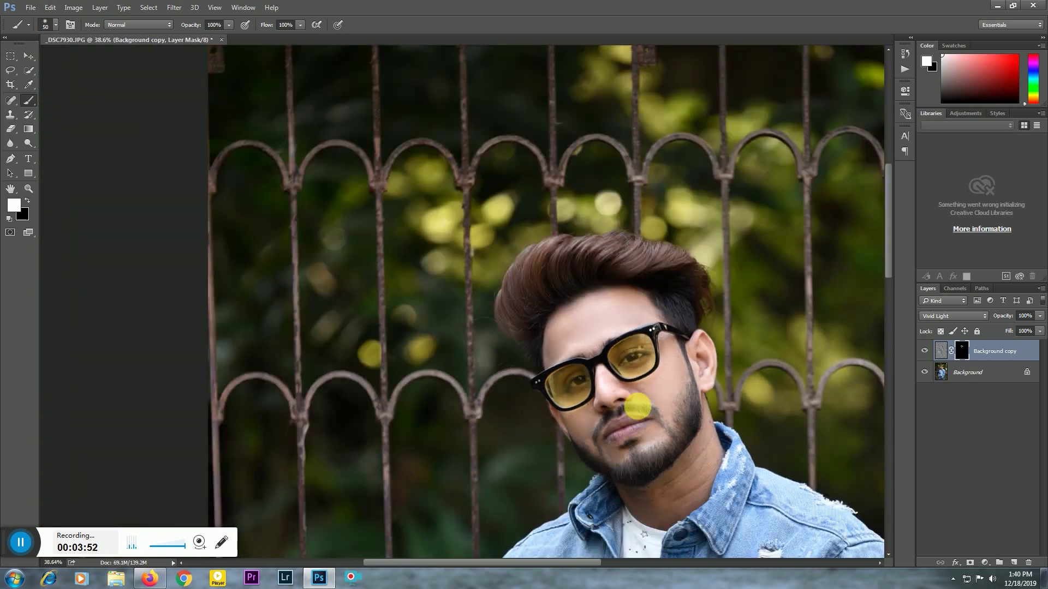
{"action": "scroll", "coordinate": [690, 533], "scroll_direction": "down", "scroll_amount": 1}
{"action": "scroll", "coordinate": [693, 538], "scroll_direction": "up", "scroll_amount": 2}
{"action": "scroll", "coordinate": [697, 543], "scroll_direction": "up", "scroll_amount": 2}
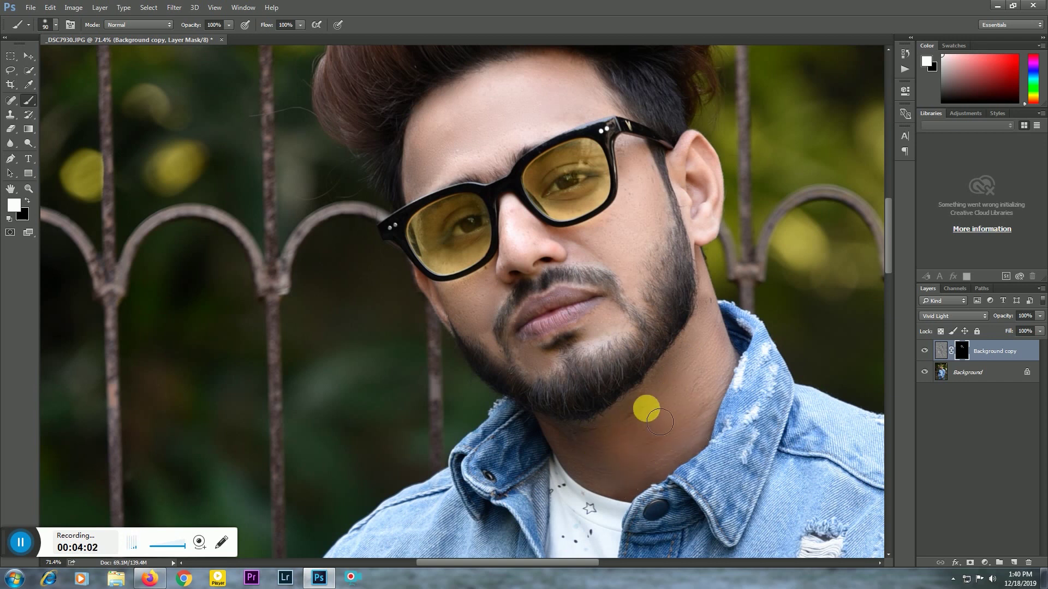
{"action": "scroll", "coordinate": [645, 408], "scroll_direction": "down", "scroll_amount": 2}
{"action": "scroll", "coordinate": [646, 409], "scroll_direction": "down", "scroll_amount": 1}
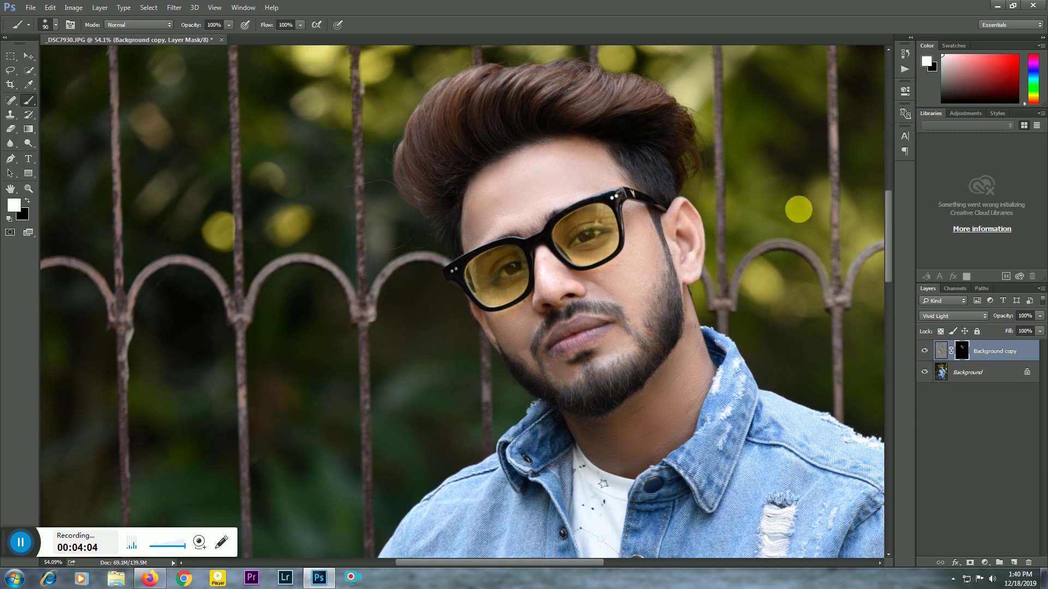
{"action": "scroll", "coordinate": [798, 209], "scroll_direction": "up", "scroll_amount": 2}
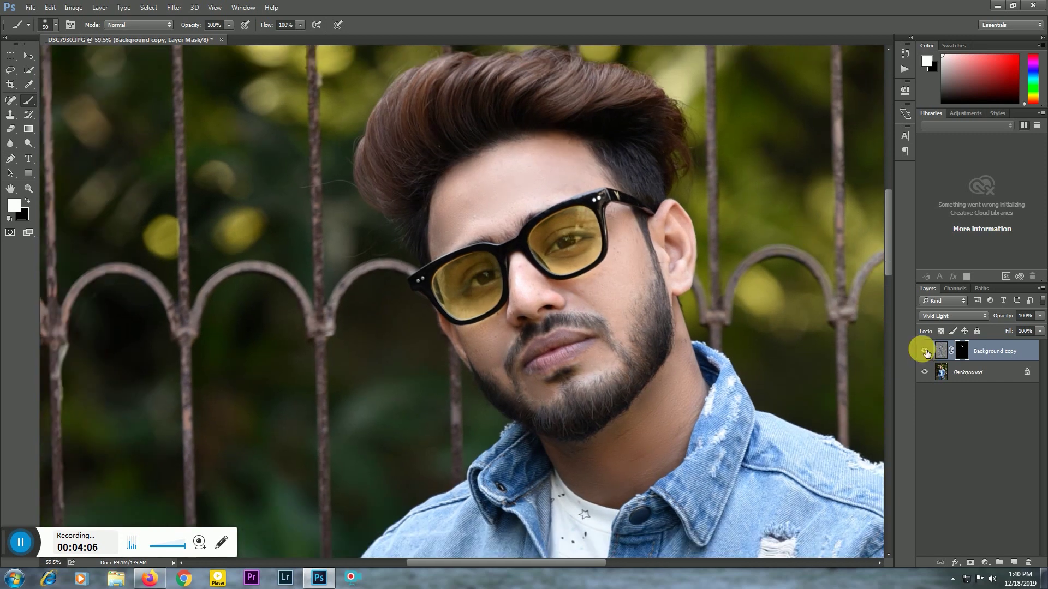
Toggle the Background copy on and off to compare, then set its opacity to 85%
{"action": "left_click", "coordinate": [925, 352]}
{"action": "left_click", "coordinate": [925, 352]}
{"action": "left_click", "coordinate": [925, 352]}
{"action": "left_click", "coordinate": [925, 352]}
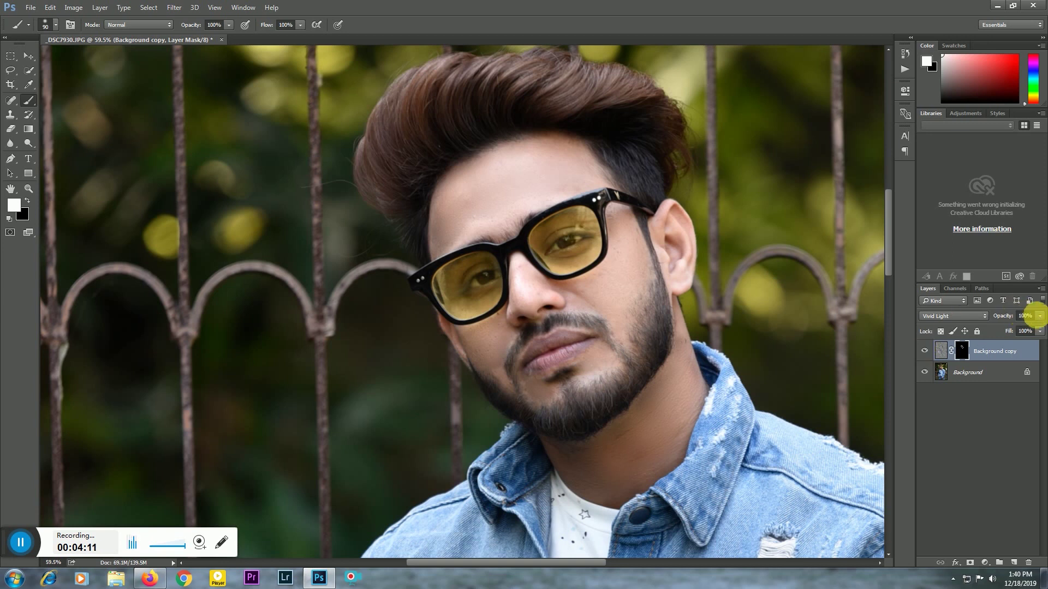
{"action": "left_click", "coordinate": [1039, 316]}
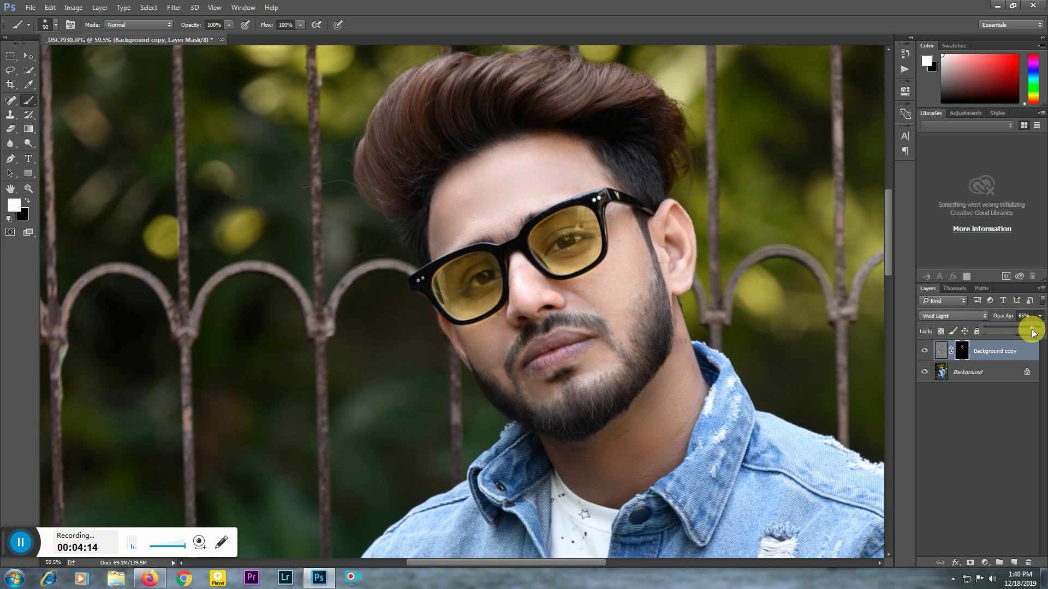
Paint the smoothing over both hands, including the left thumb and the hand in the pocket
{"action": "scroll", "coordinate": [655, 306], "scroll_direction": "down", "scroll_amount": 2}
{"action": "scroll", "coordinate": [657, 310], "scroll_direction": "down", "scroll_amount": 1}
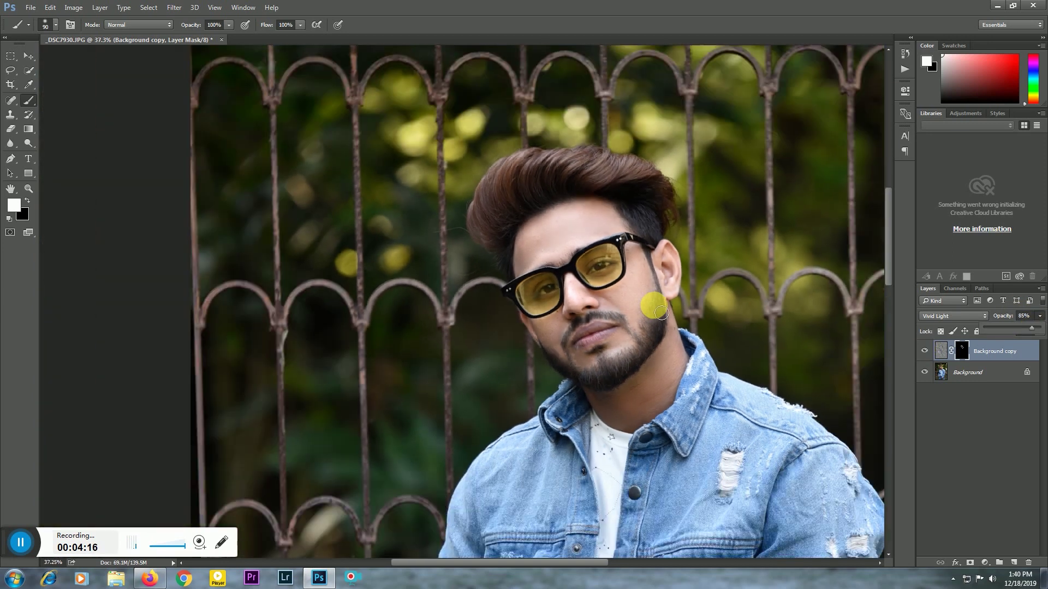
{"action": "scroll", "coordinate": [657, 305], "scroll_direction": "down", "scroll_amount": 2}
{"action": "scroll", "coordinate": [654, 305], "scroll_direction": "down", "scroll_amount": 2}
{"action": "scroll", "coordinate": [652, 307], "scroll_direction": "down", "scroll_amount": 1}
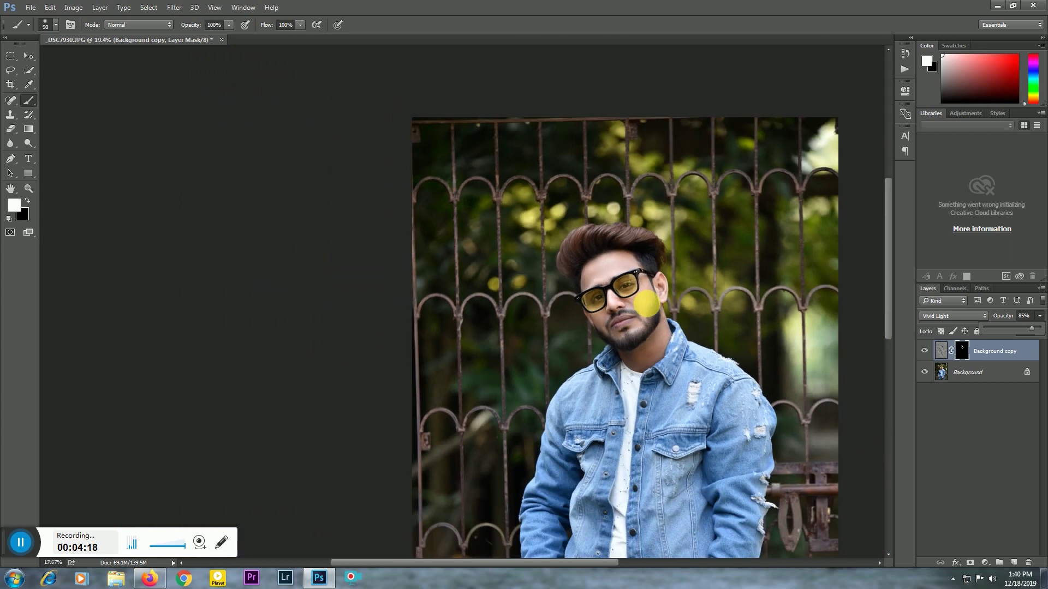
{"action": "scroll", "coordinate": [650, 307], "scroll_direction": "down", "scroll_amount": 2}
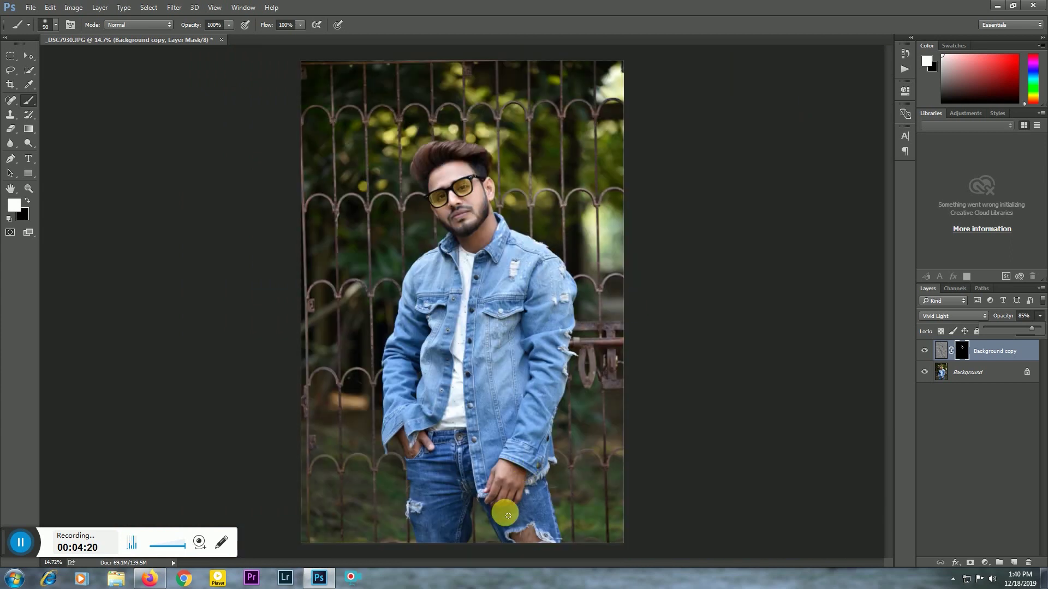
{"action": "scroll", "coordinate": [437, 519], "scroll_direction": "up", "scroll_amount": 2}
{"action": "scroll", "coordinate": [440, 519], "scroll_direction": "up", "scroll_amount": 1}
{"action": "scroll", "coordinate": [437, 505], "scroll_direction": "up", "scroll_amount": 2}
{"action": "scroll", "coordinate": [433, 489], "scroll_direction": "up", "scroll_amount": 1}
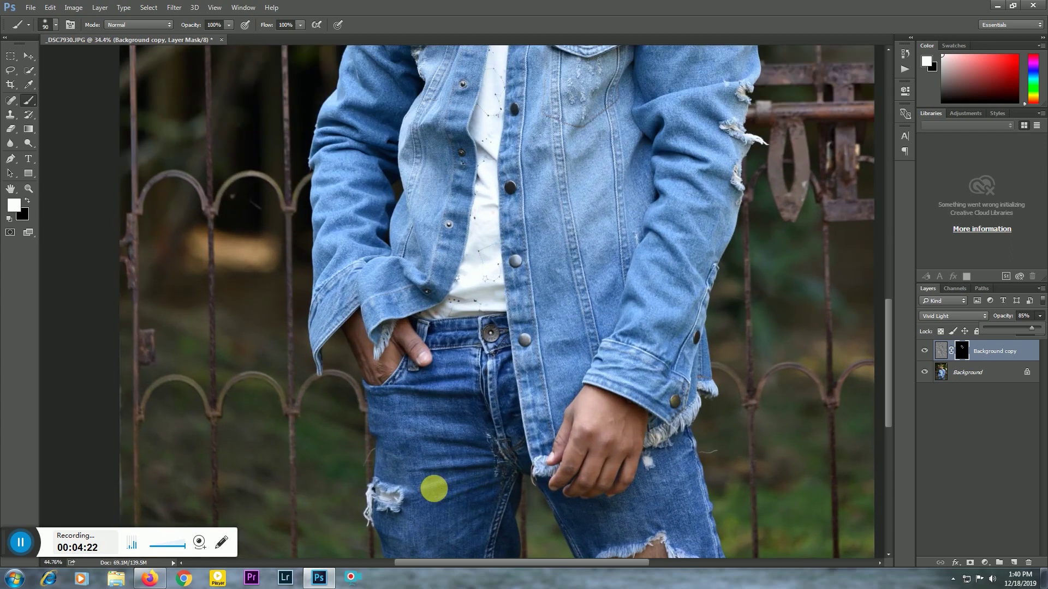
{"action": "scroll", "coordinate": [433, 489], "scroll_direction": "up", "scroll_amount": 1}
{"action": "scroll", "coordinate": [433, 489], "scroll_direction": "up", "scroll_amount": 2}
{"action": "left_click", "coordinate": [688, 377]}
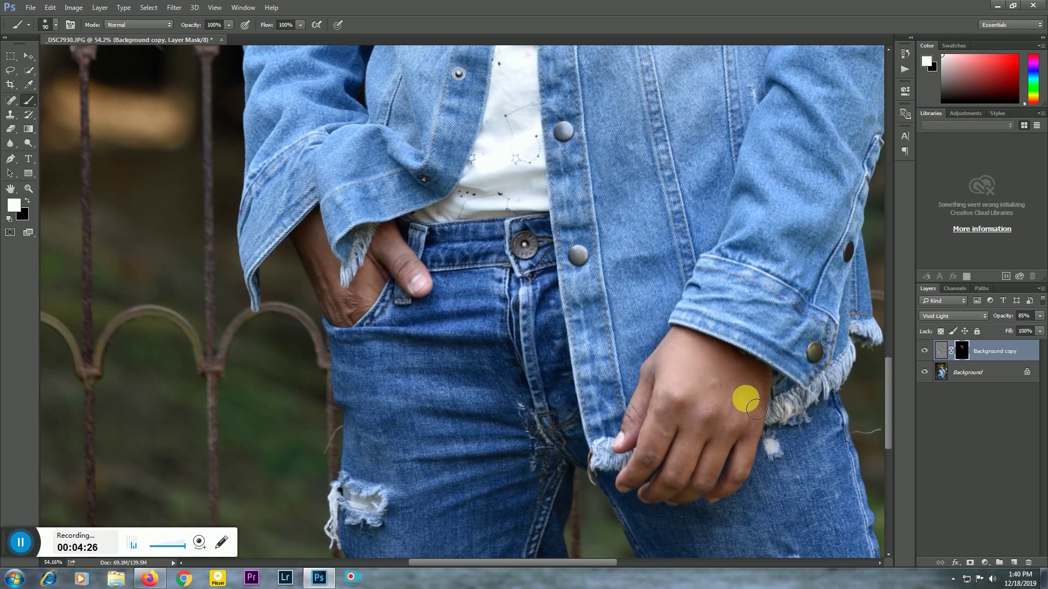
{"action": "mouse_move", "coordinate": [756, 409]}
{"action": "left_mouse_down"}
{"action": "mouse_move", "coordinate": [669, 460]}
{"action": "mouse_move", "coordinate": [697, 427]}
{"action": "mouse_move", "coordinate": [678, 491]}
{"action": "mouse_move", "coordinate": [728, 459]}
{"action": "left_mouse_up"}
{"action": "key", "text": "bracketleft"}
{"action": "key", "text": "bracketleft"}
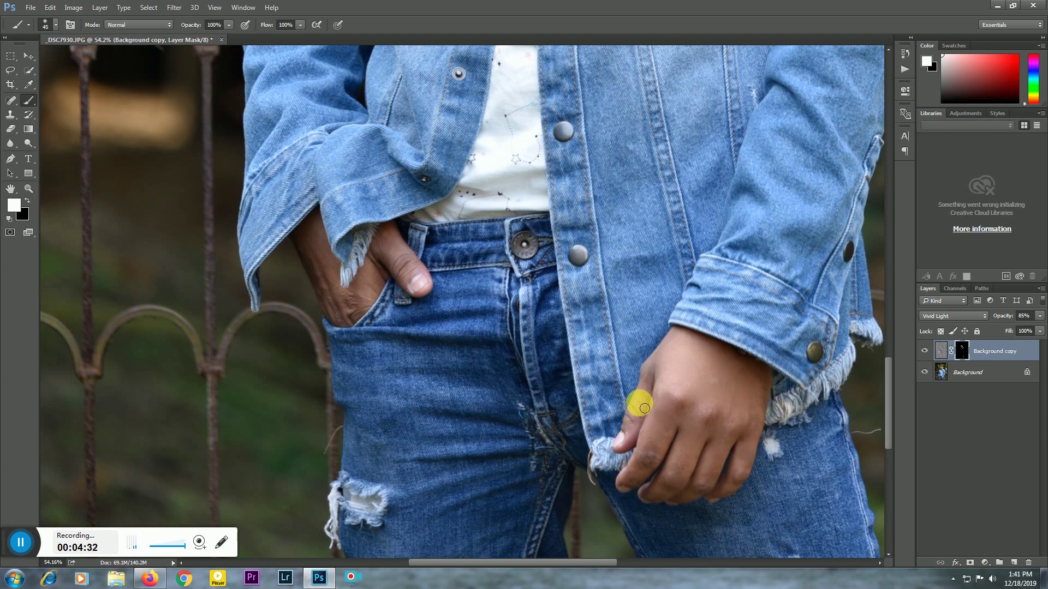
{"action": "left_click", "coordinate": [391, 253]}
{"action": "key", "text": "bracketright"}
{"action": "key", "text": "bracketright"}
{"action": "key", "text": "bracketright"}
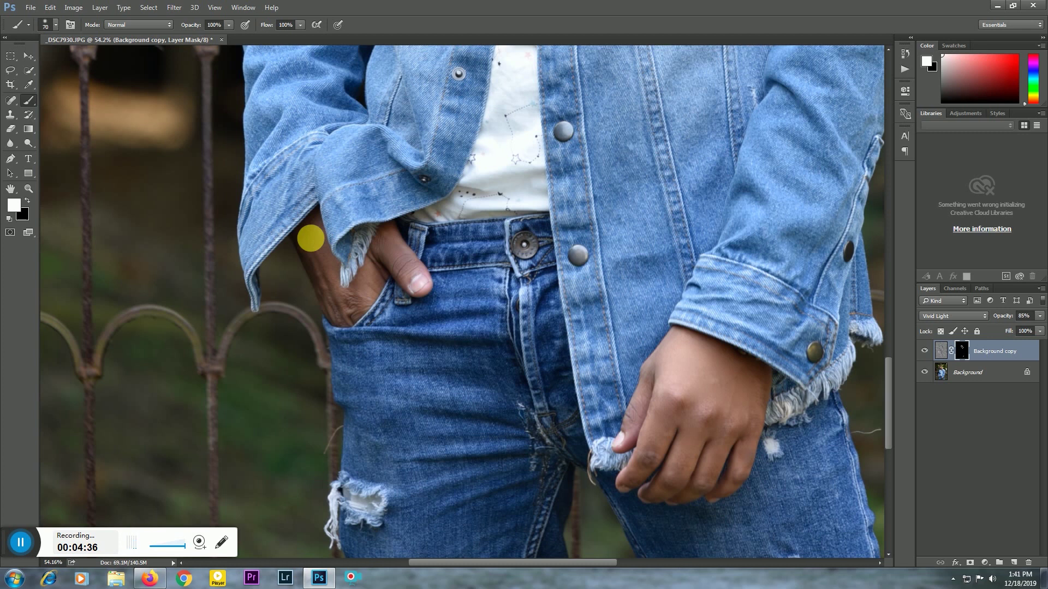
{"action": "mouse_move", "coordinate": [321, 269]}
{"action": "left_mouse_down"}
{"action": "mouse_move", "coordinate": [347, 316]}
{"action": "mouse_move", "coordinate": [363, 292]}
{"action": "left_mouse_up"}
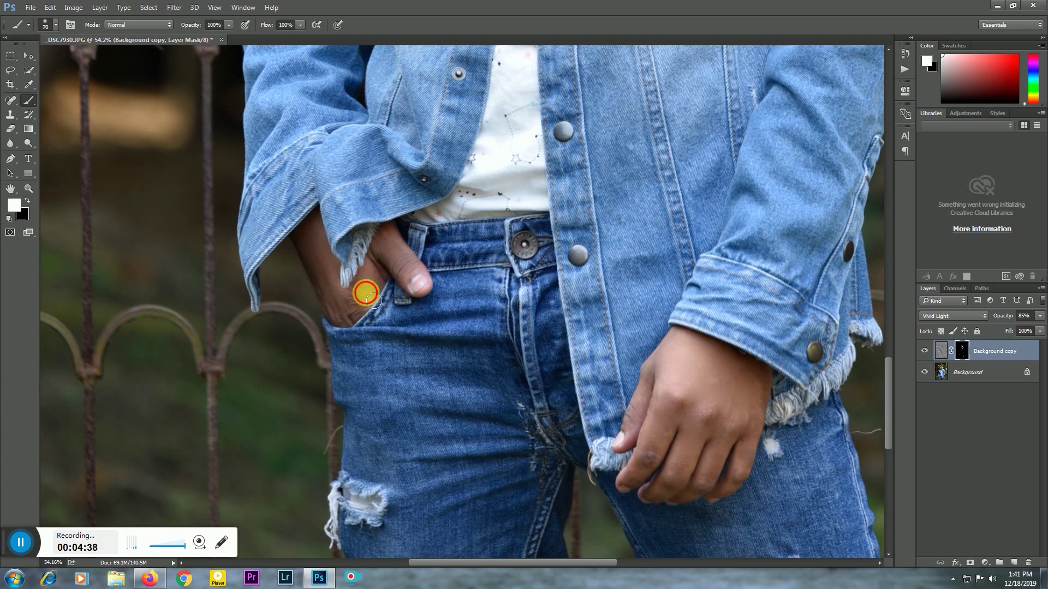
Paint the smoothing onto the skin showing through the torn knee of the jeans
{"action": "scroll", "coordinate": [339, 288], "scroll_direction": "down", "scroll_amount": 2}
{"action": "scroll", "coordinate": [340, 290], "scroll_direction": "down", "scroll_amount": 2}
{"action": "scroll", "coordinate": [340, 289], "scroll_direction": "down", "scroll_amount": 2}
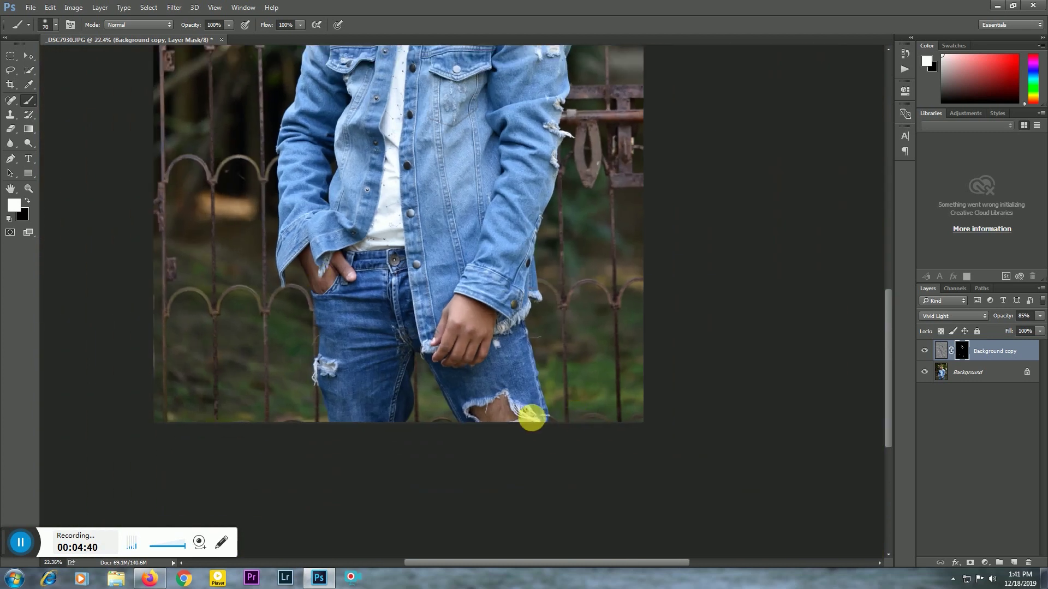
{"action": "scroll", "coordinate": [463, 414], "scroll_direction": "up", "scroll_amount": 4}
{"action": "scroll", "coordinate": [450, 416], "scroll_direction": "up", "scroll_amount": 1}
{"action": "left_click_drag", "start_coordinate": [451, 416], "coordinate": [472, 425]}
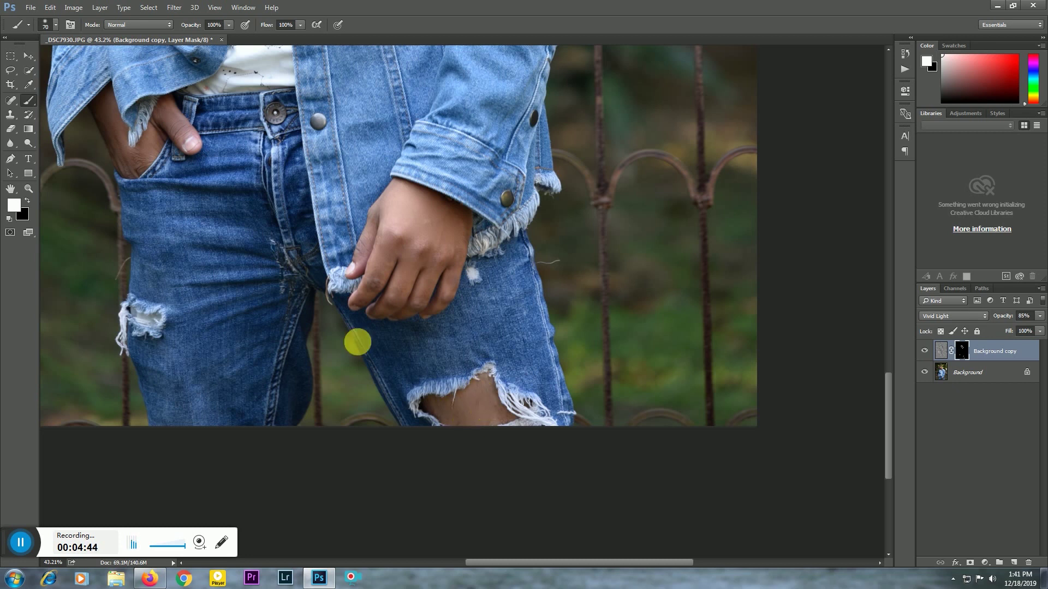
{"action": "scroll", "coordinate": [339, 333], "scroll_direction": "down", "scroll_amount": 3}
{"action": "scroll", "coordinate": [294, 310], "scroll_direction": "down", "scroll_amount": 2}
{"action": "scroll", "coordinate": [293, 311], "scroll_direction": "down", "scroll_amount": 1}
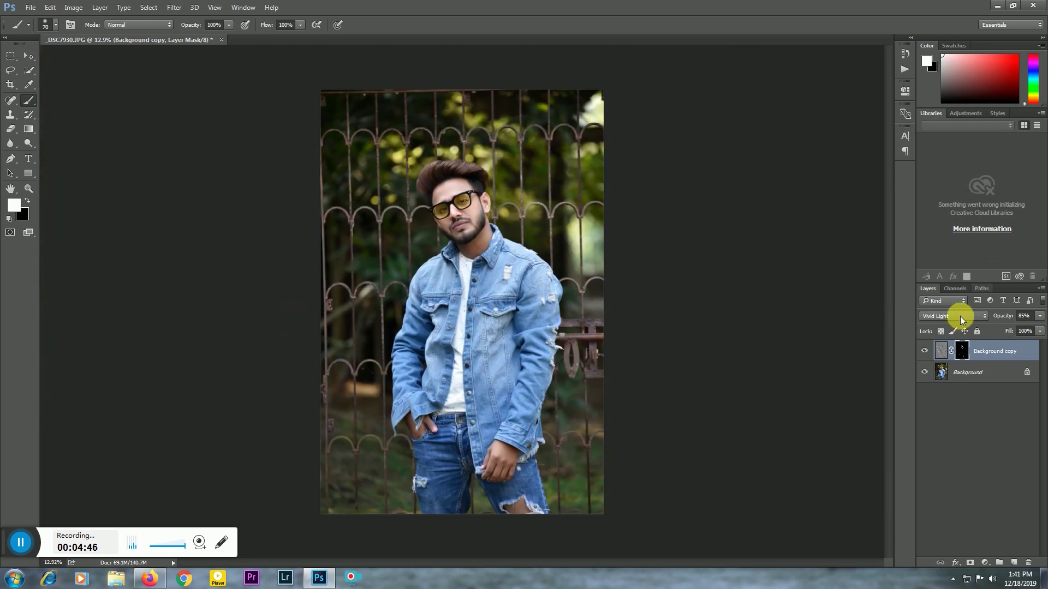
Compare the smoothing layer on and off, then merge it down into Background
{"action": "left_click", "coordinate": [925, 352]}
{"action": "left_click", "coordinate": [932, 353]}
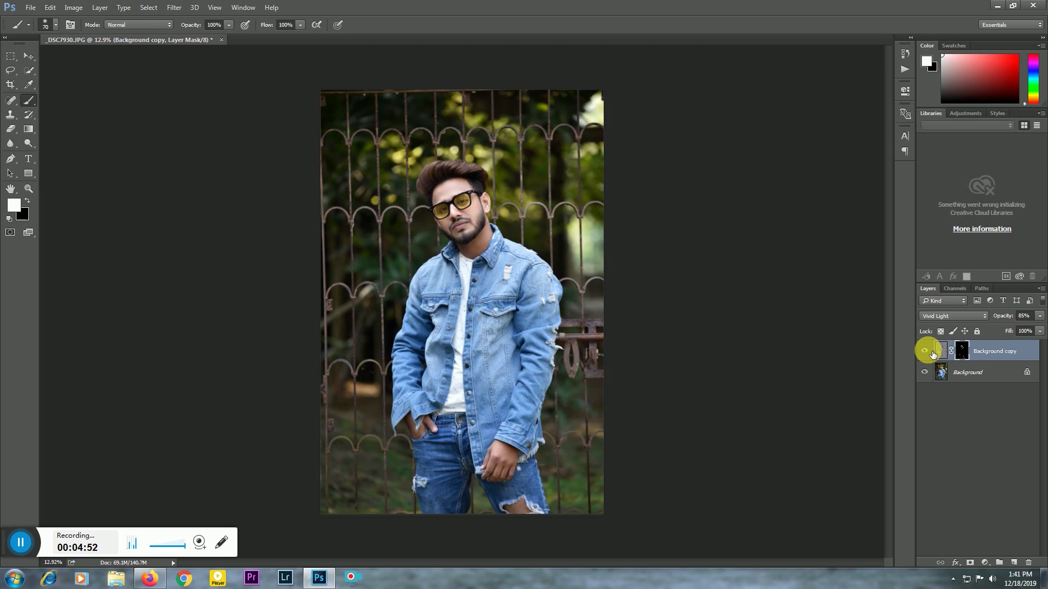
{"action": "key", "text": "ctrl+e"}
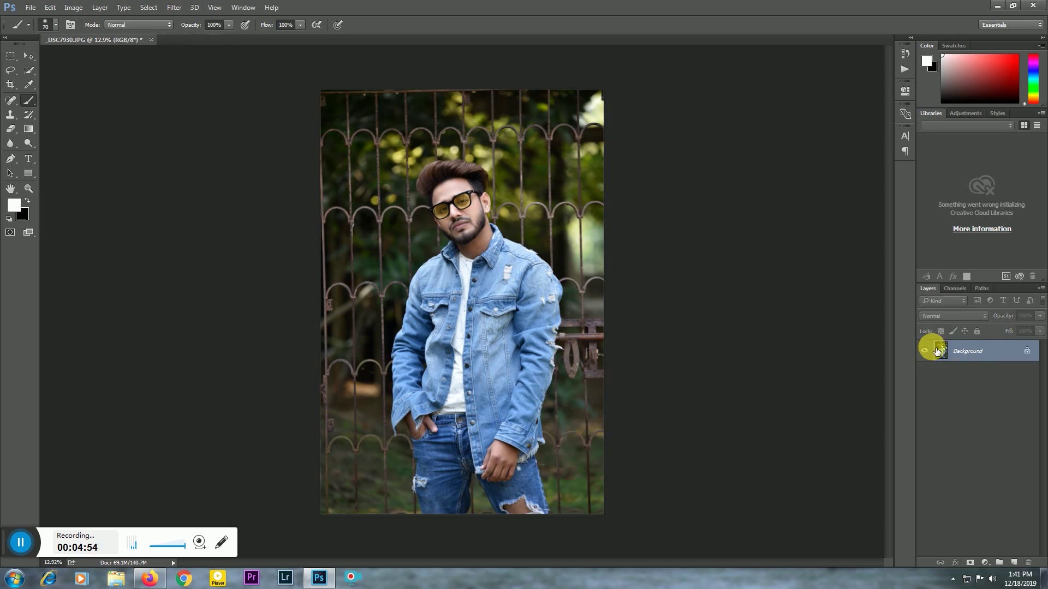
{"action": "scroll", "coordinate": [462, 150], "scroll_direction": "up", "scroll_amount": 1}
{"action": "scroll", "coordinate": [466, 168], "scroll_direction": "up", "scroll_amount": 4}
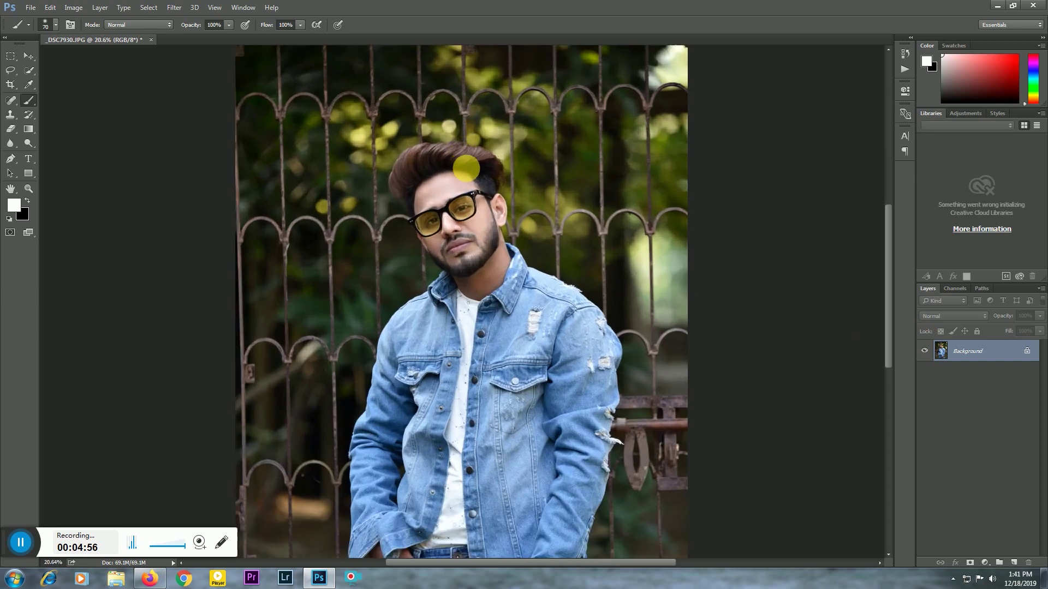
{"action": "scroll", "coordinate": [467, 168], "scroll_direction": "up", "scroll_amount": 3}
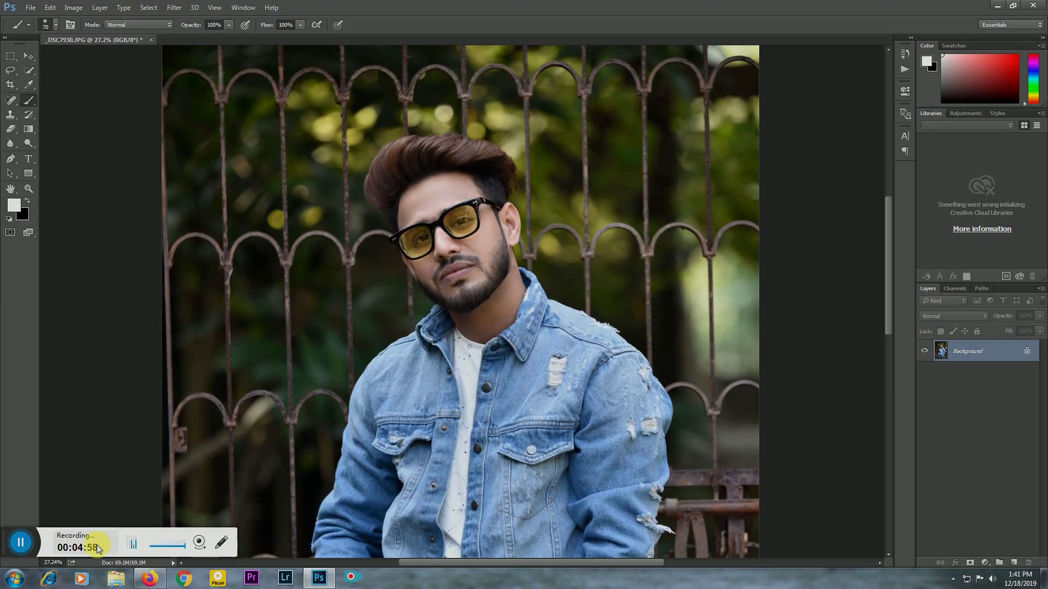